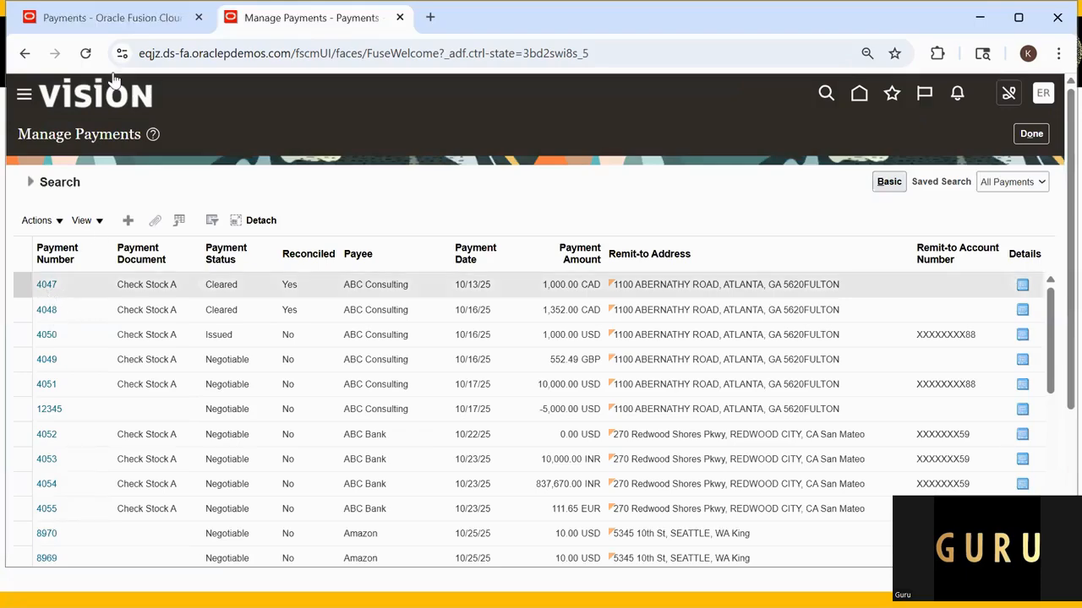
# Step: Open the ABC Consulting payment dated 10/13/25 and examine its details through the Wire Transfer Number field in General Information
pyautogui.click(57, 298)
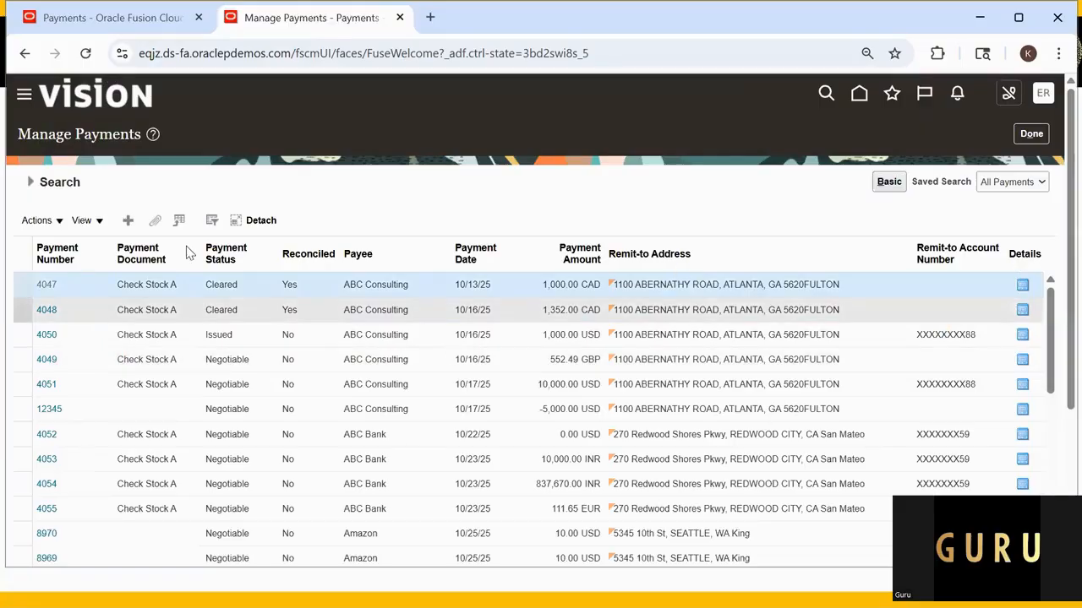
pyautogui.click(1032, 137)
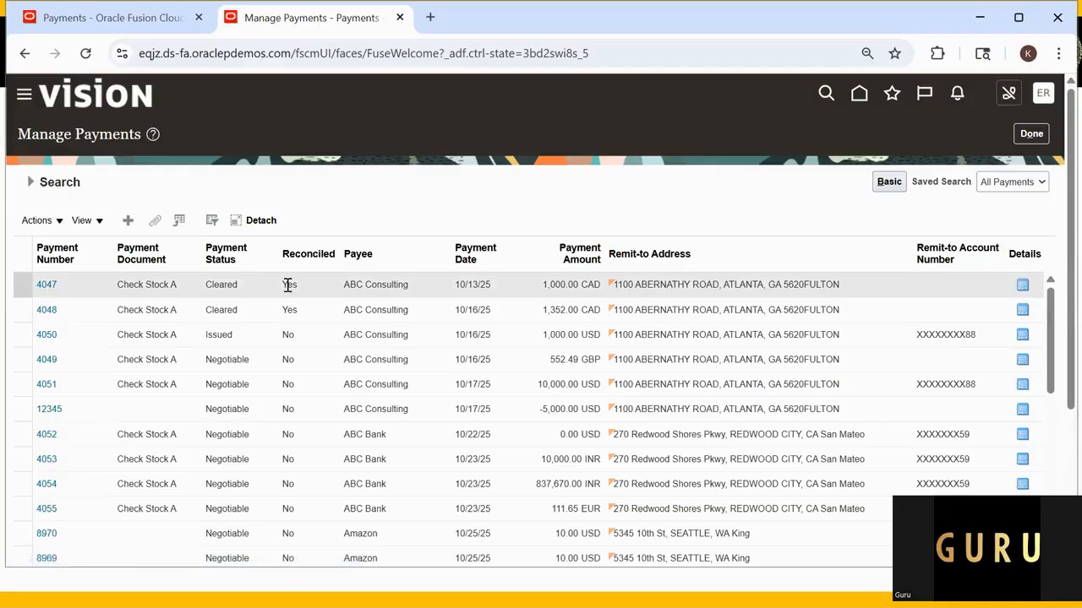
pyautogui.click(47, 285)
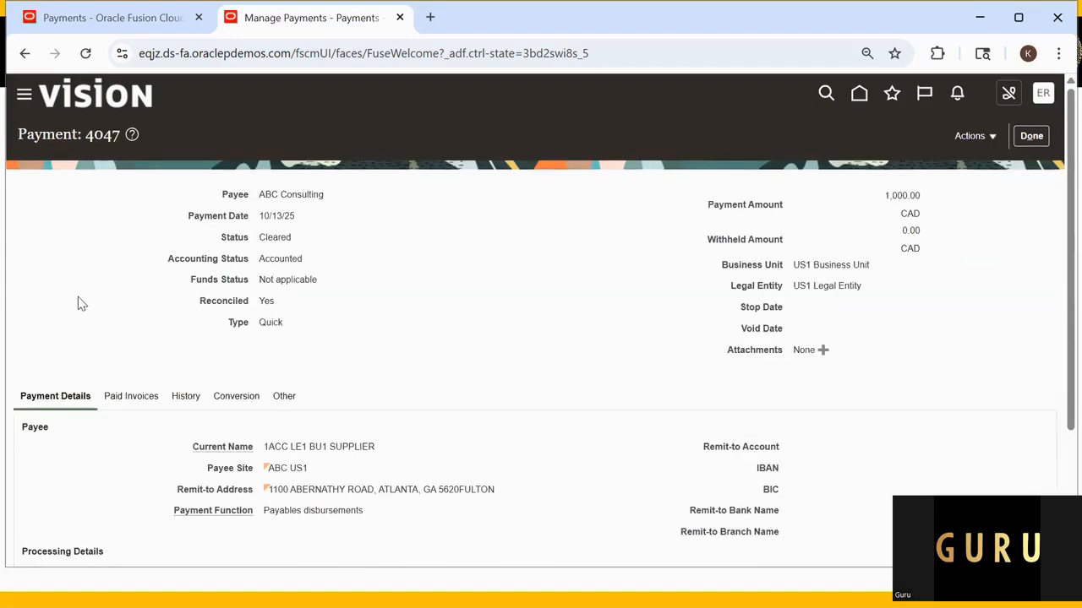
pyautogui.scroll(-2, 98, 376)
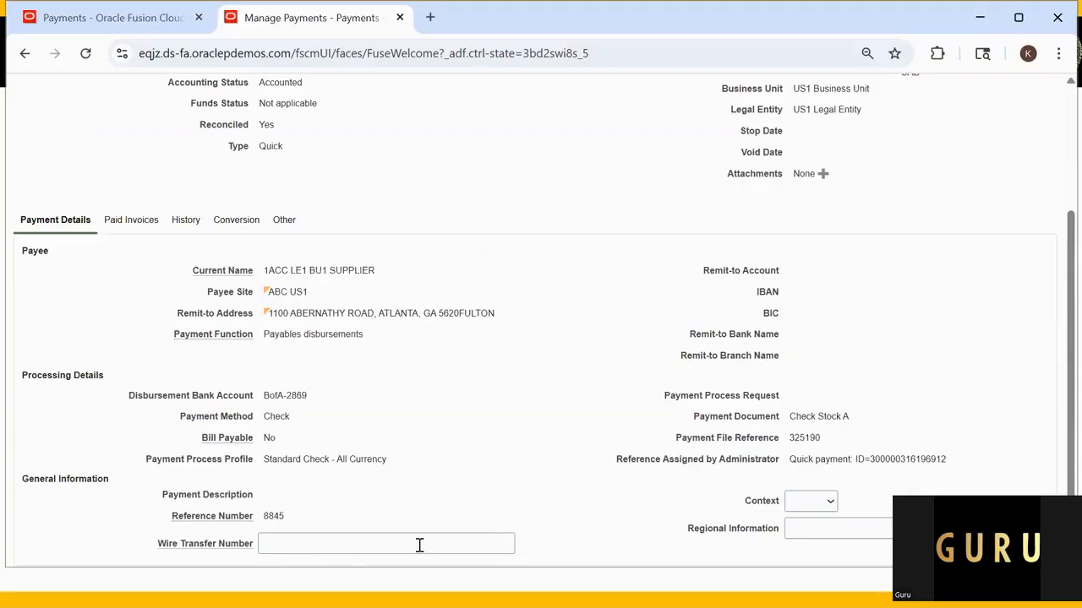
pyautogui.scroll(5, 386, 550)
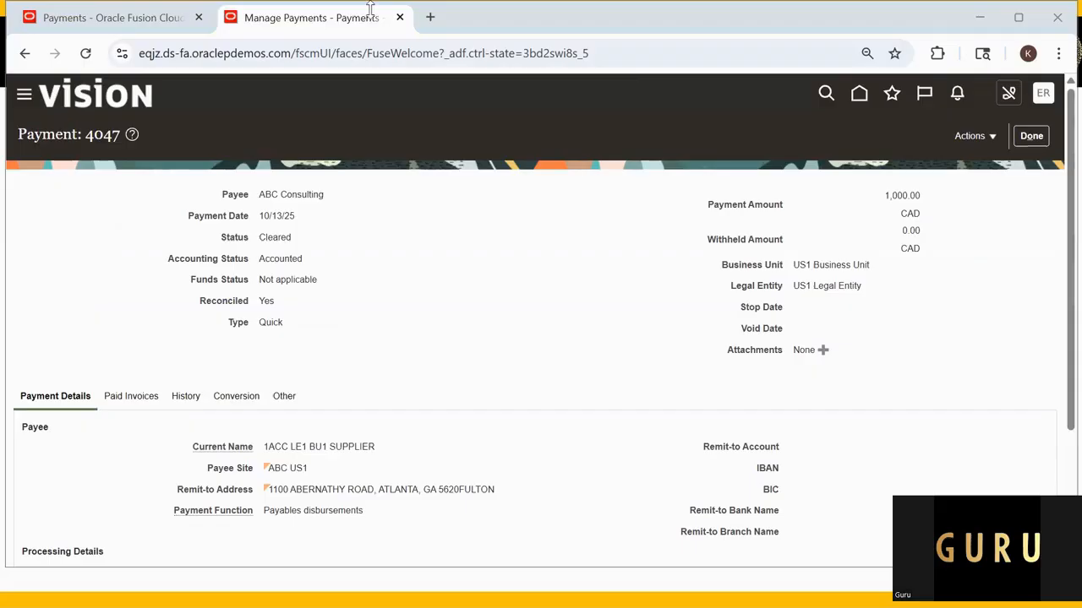
# Step: Open Setup and Maintenance in a duplicate of the payment's browser tab, reloading it from the site's base address
pyautogui.rightClick(355, 20)
pyautogui.click(414, 135)
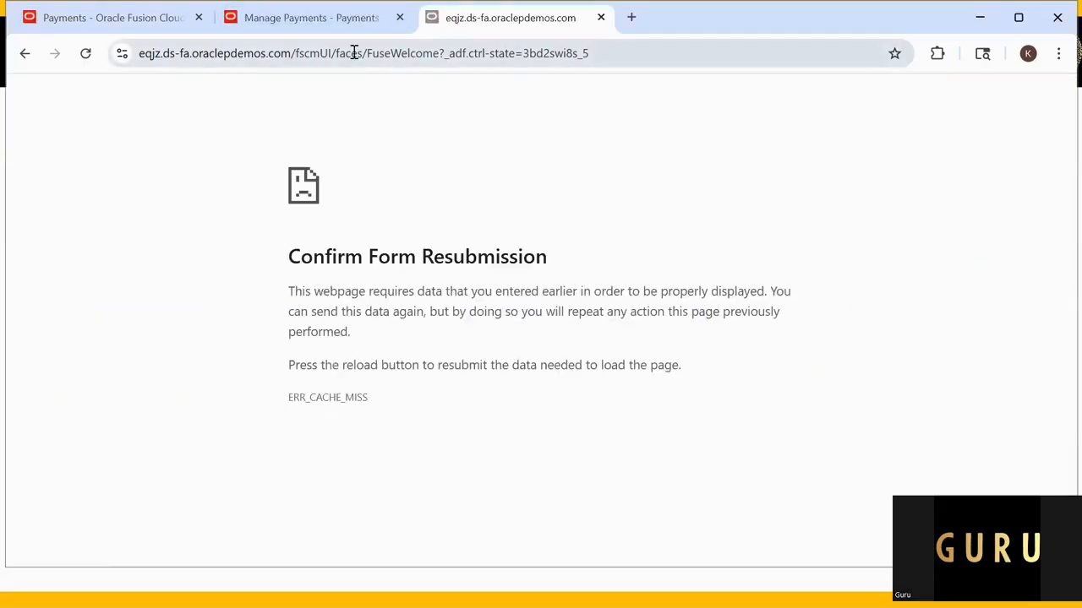
pyautogui.moveTo(334, 54); pyautogui.dragTo(755, 95)
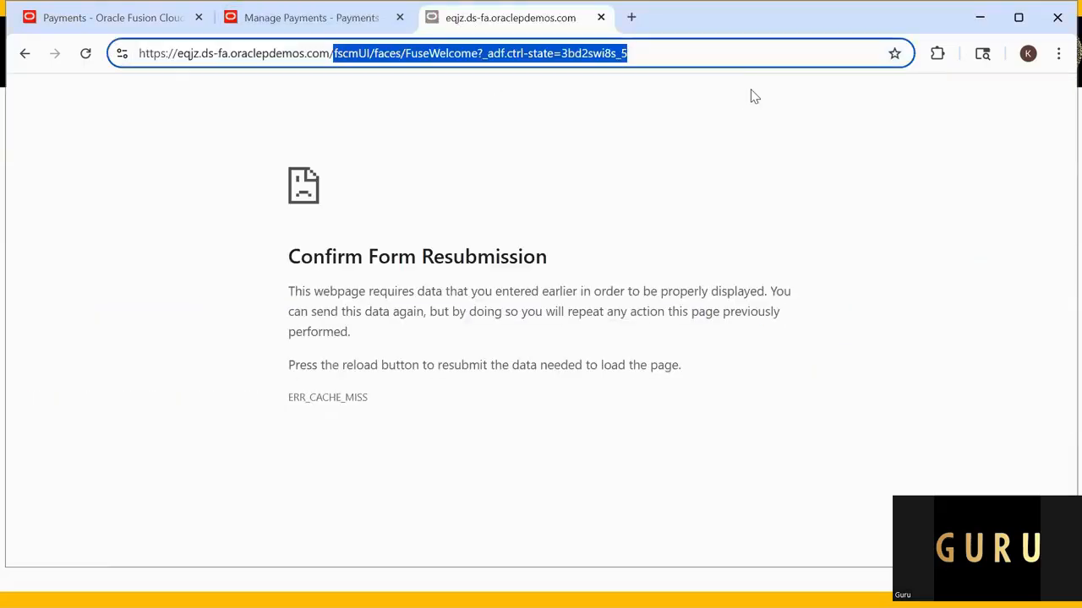
pyautogui.press('BackSpace')
pyautogui.press('Return')
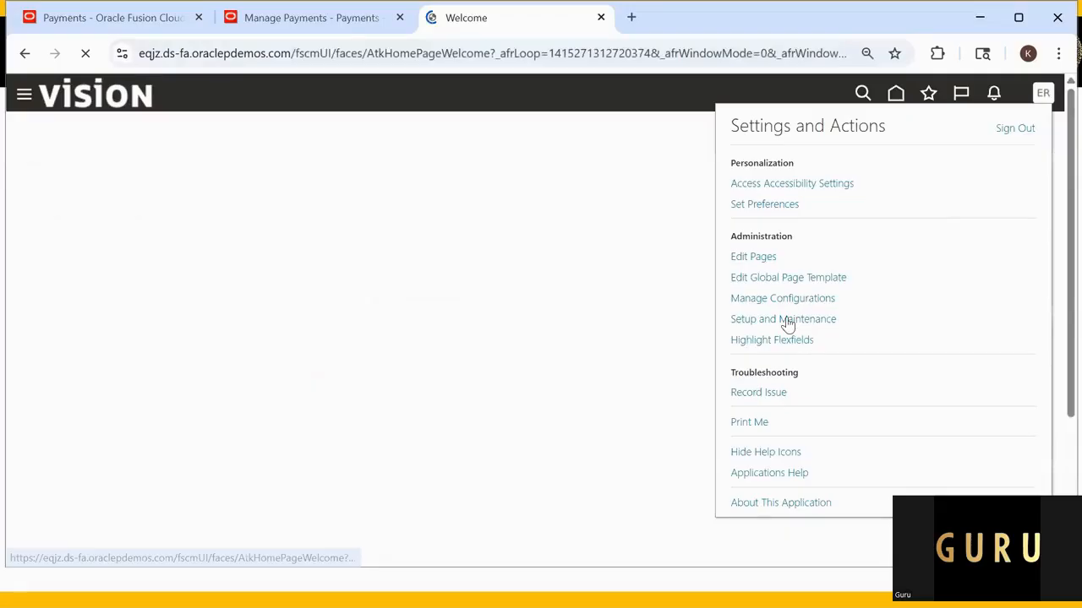
pyautogui.click(784, 320)
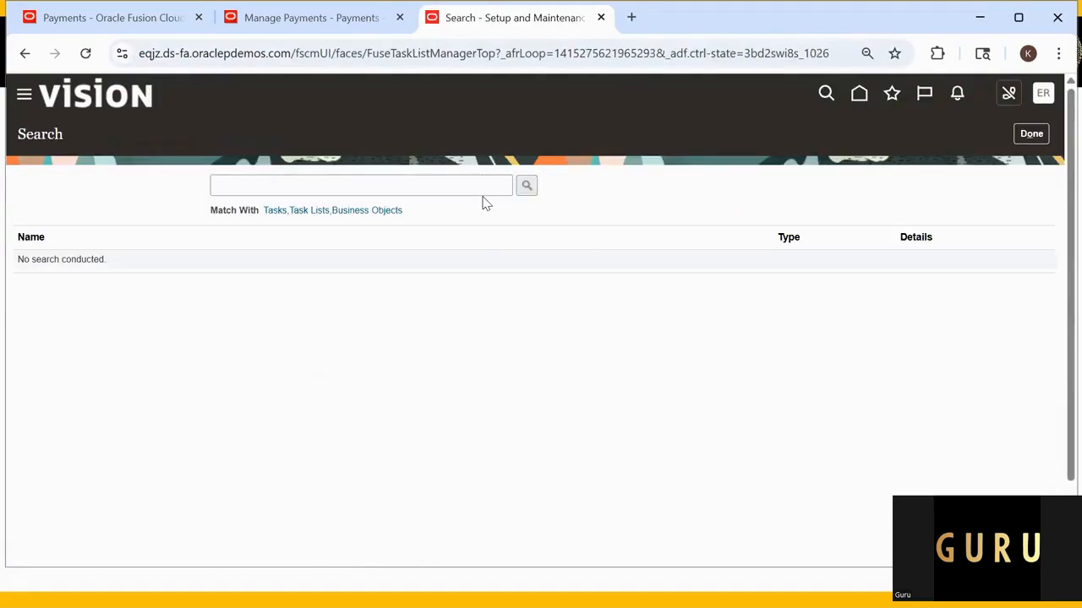
# Step: Search the setup tasks for Manage Descriptive Flexfield and open the Manage Descriptive Flexfields task
pyautogui.click(478, 188)
pyautogui.write('Mana')
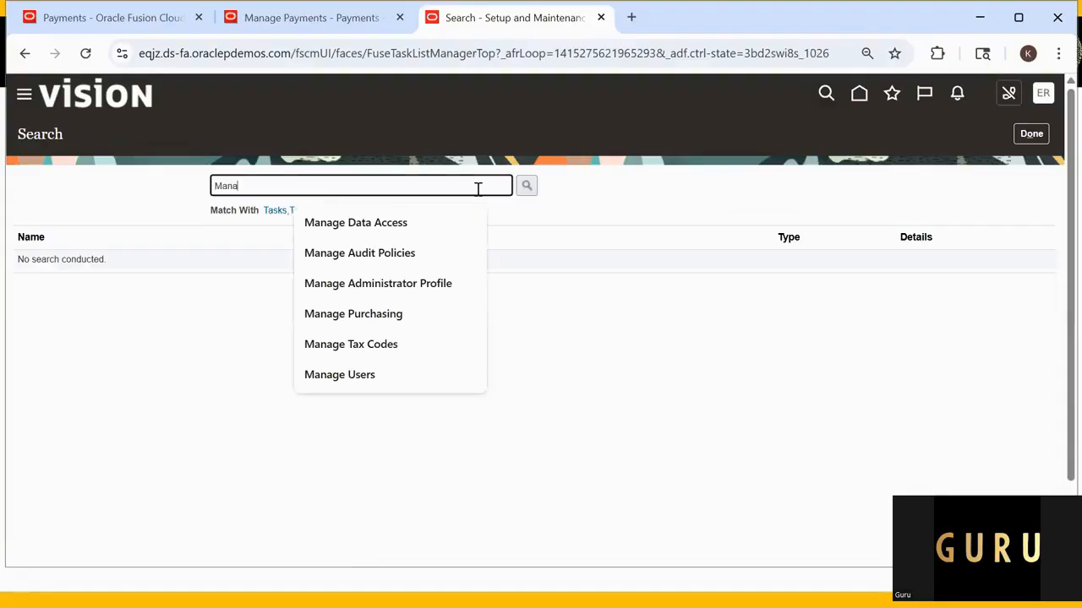
pyautogui.write('ge D')
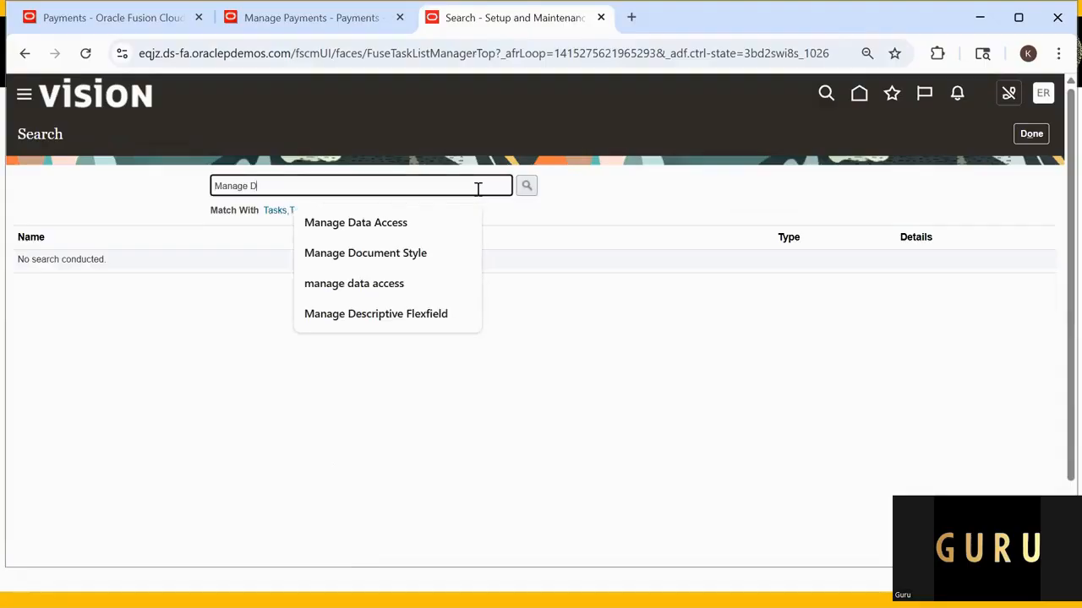
pyautogui.write('esc')
pyautogui.click(418, 234)
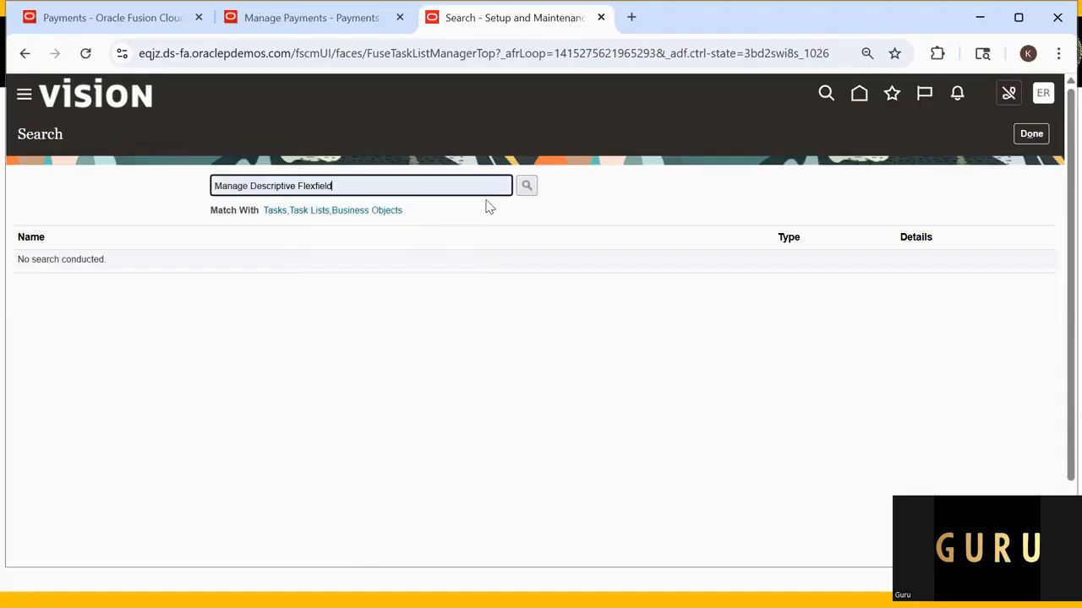
pyautogui.click(524, 191)
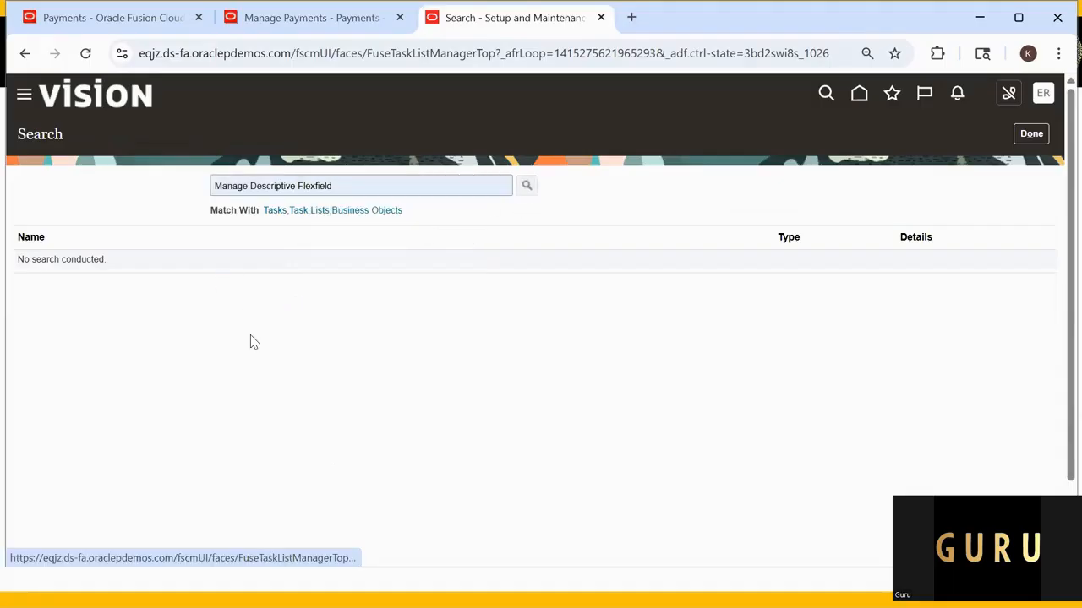
pyautogui.click(109, 263)
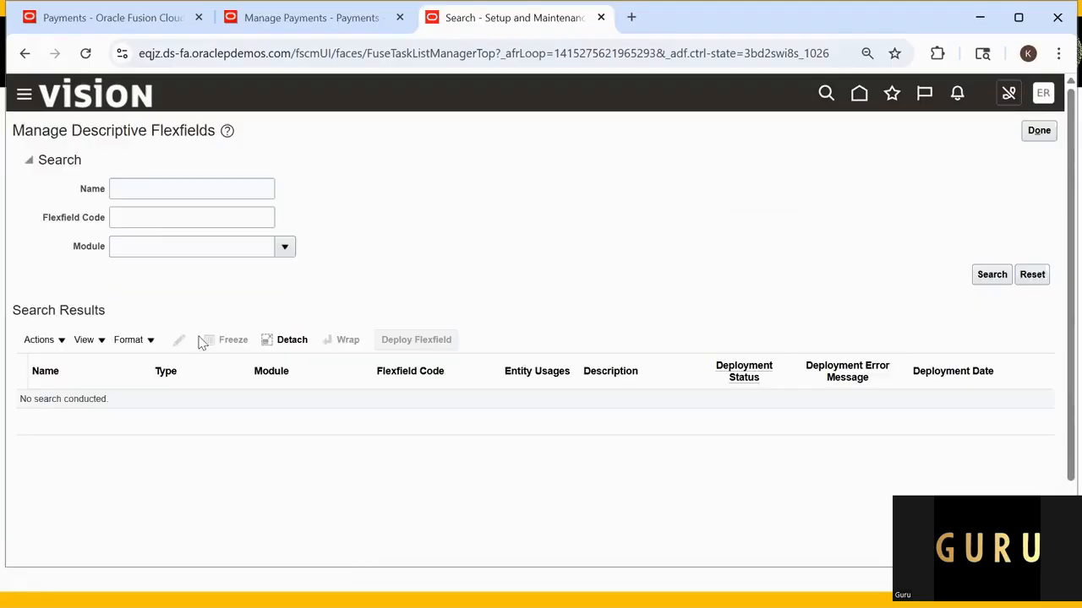
# Step: Search the descriptive flexfields with the name Payment and the module Payables
pyautogui.click(178, 188)
pyautogui.write('P')
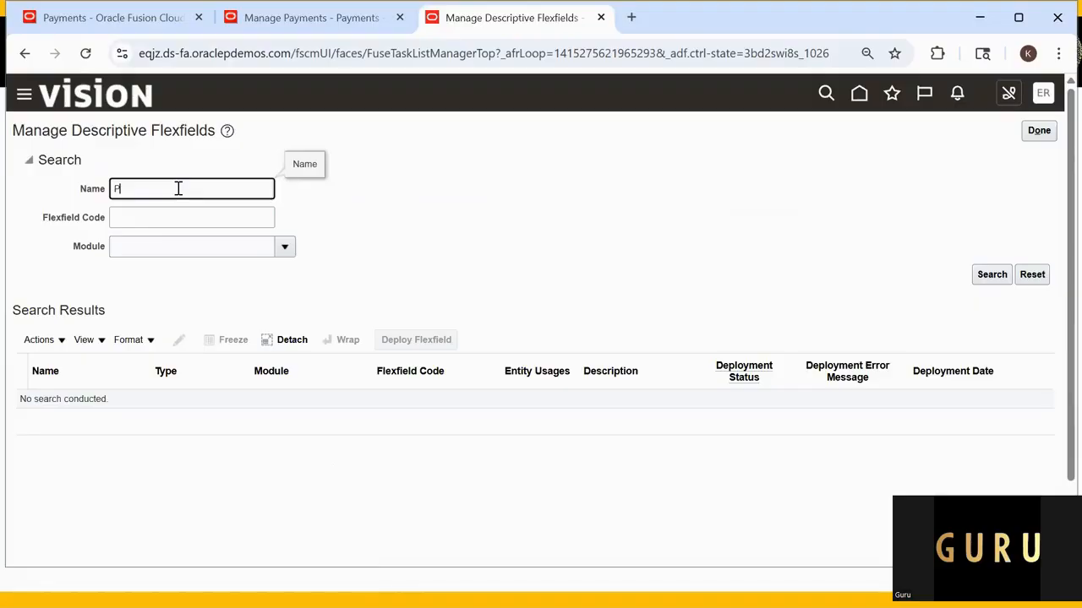
pyautogui.write('ayme')
pyautogui.write('nt')
pyautogui.press('Return')
pyautogui.click(186, 245)
pyautogui.write('Payables')
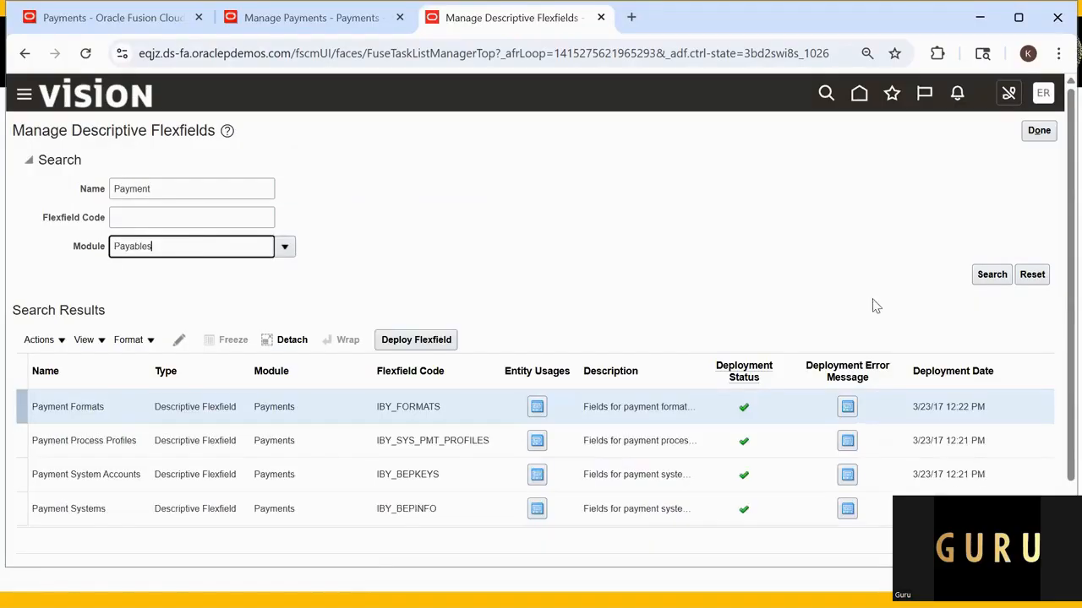
pyautogui.click(987, 279)
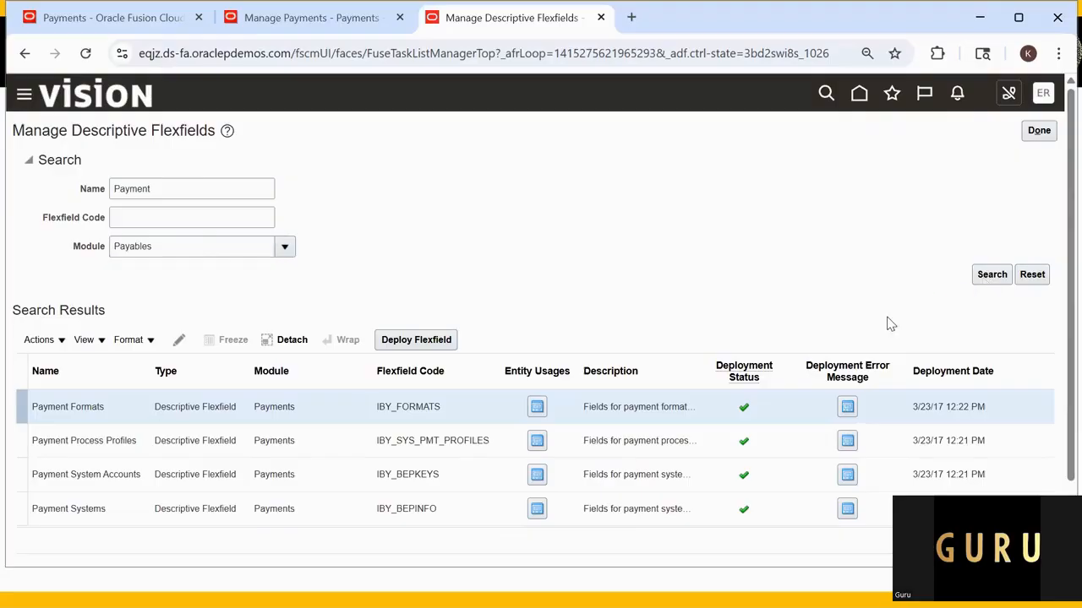
pyautogui.click(171, 249)
pyautogui.click(173, 187)
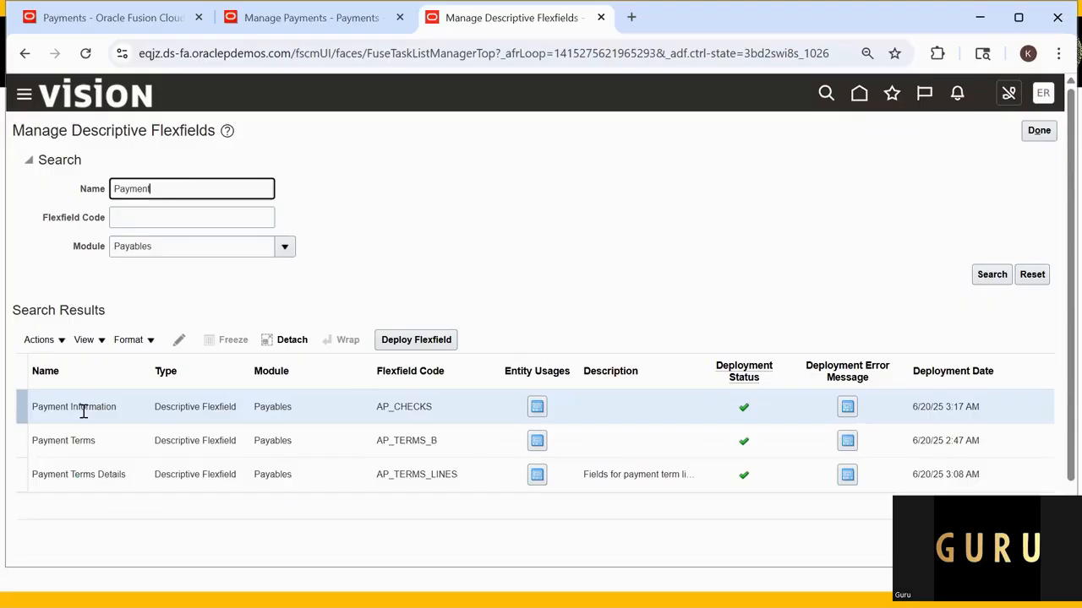
# Step: Check back on the open payment page, and open the Payment Information flexfield (AP_CHECKS) for editing
pyautogui.click(214, 445)
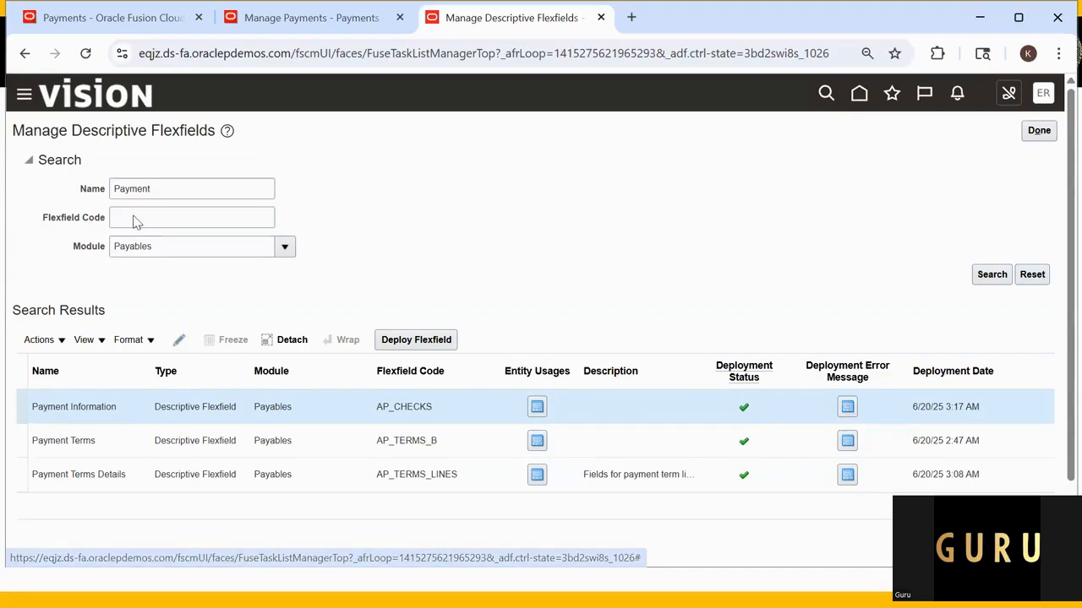
pyautogui.click(311, 18)
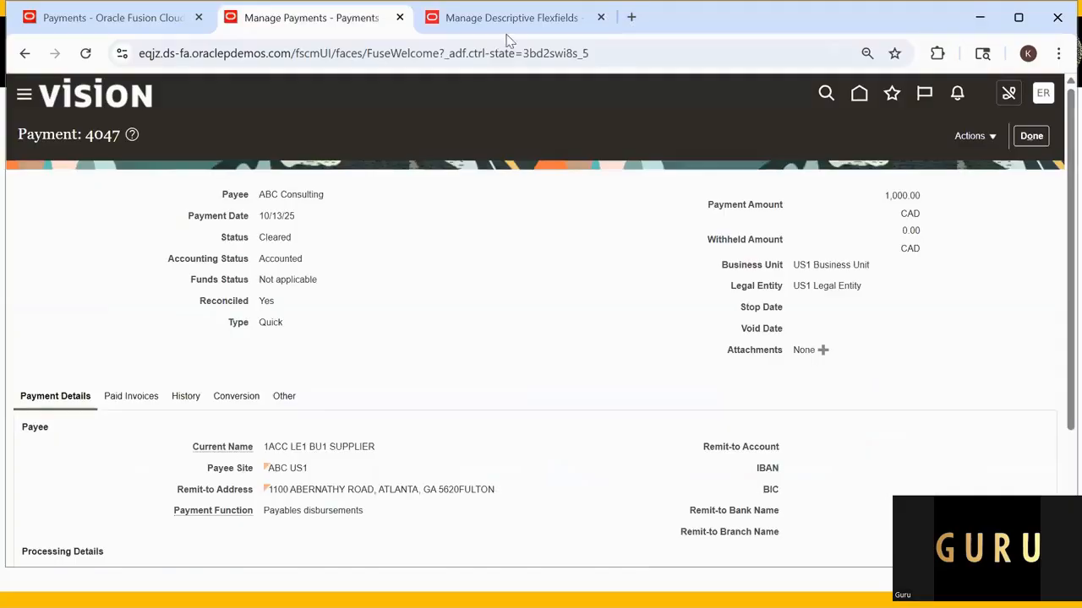
pyautogui.hotkey('ctrl', 'Tab')
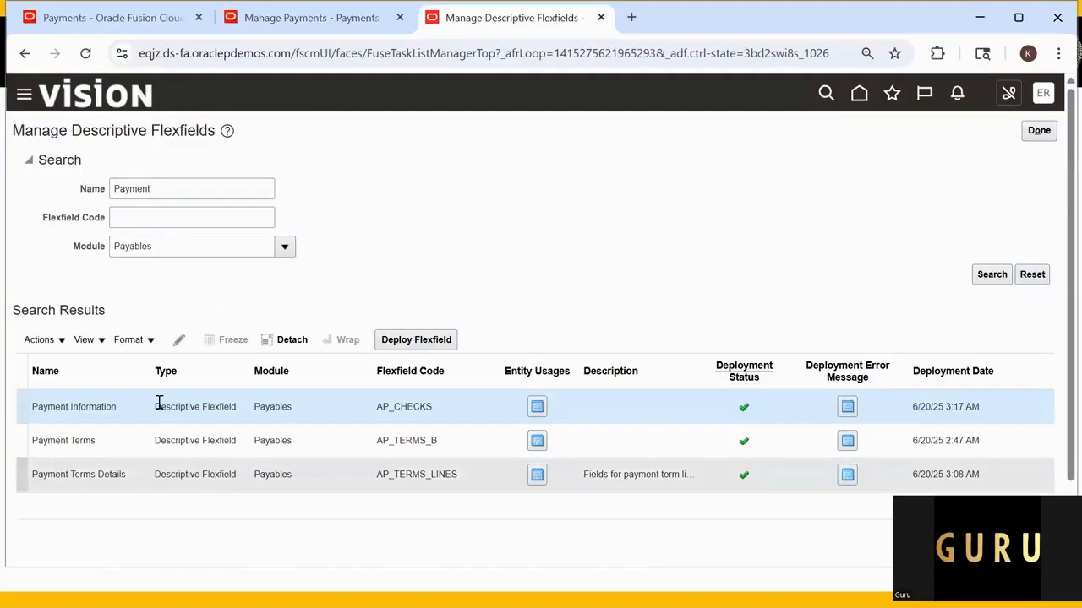
pyautogui.click(179, 342)
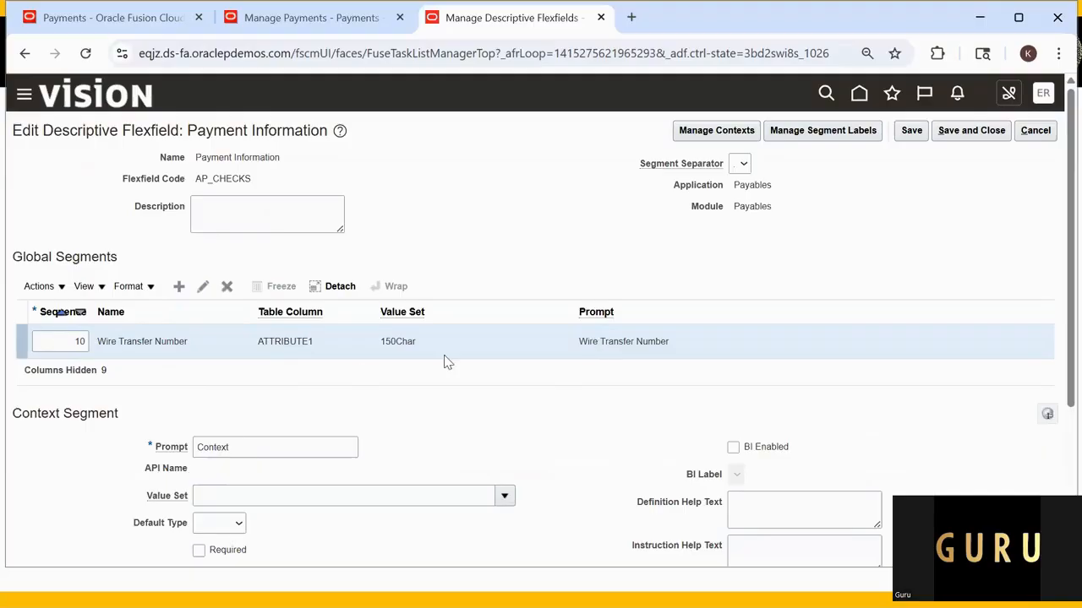
# Step: Create a new global segment with both its name and code set to Guru_Comments
pyautogui.click(178, 286)
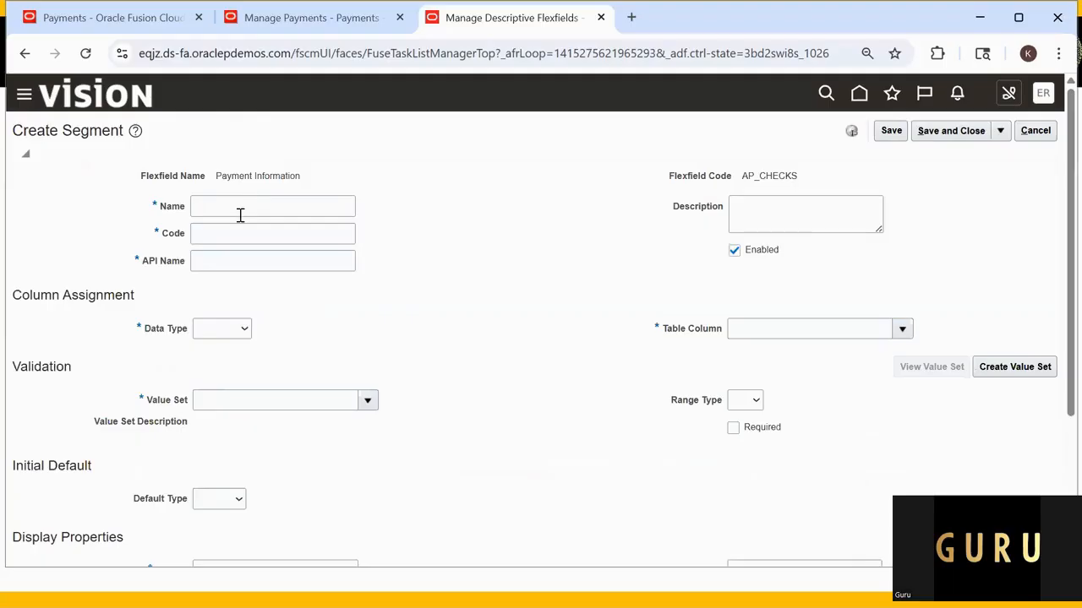
pyautogui.click(240, 215)
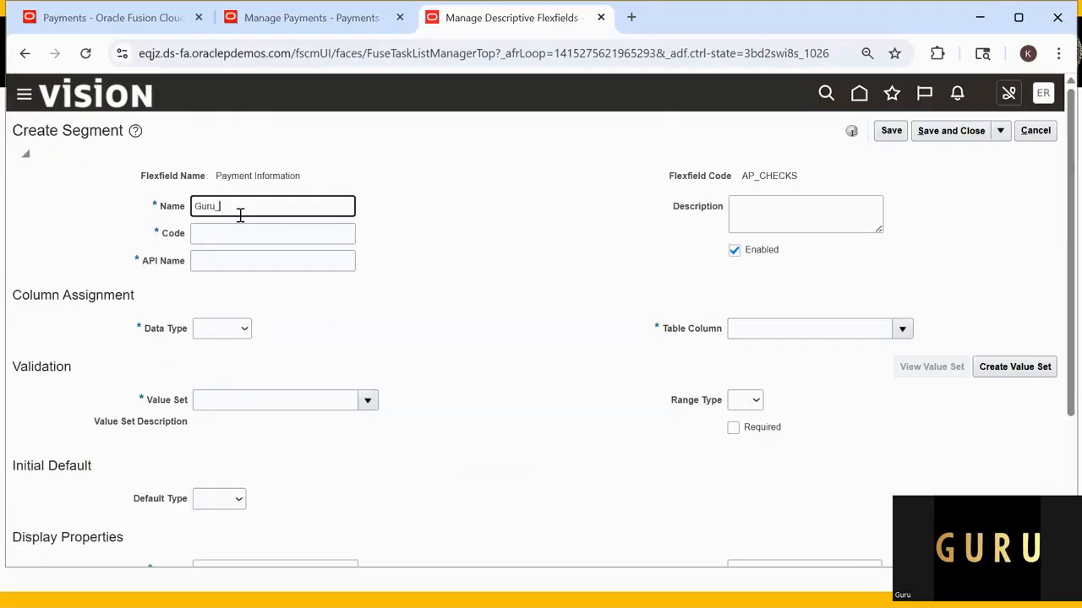
pyautogui.write('Guru_Comments')
pyautogui.doubleClick(279, 210)
pyautogui.click(272, 208)
pyautogui.hotkey('ctrl', 'a')
pyautogui.hotkey('ctrl', 'c')
pyautogui.click(280, 226)
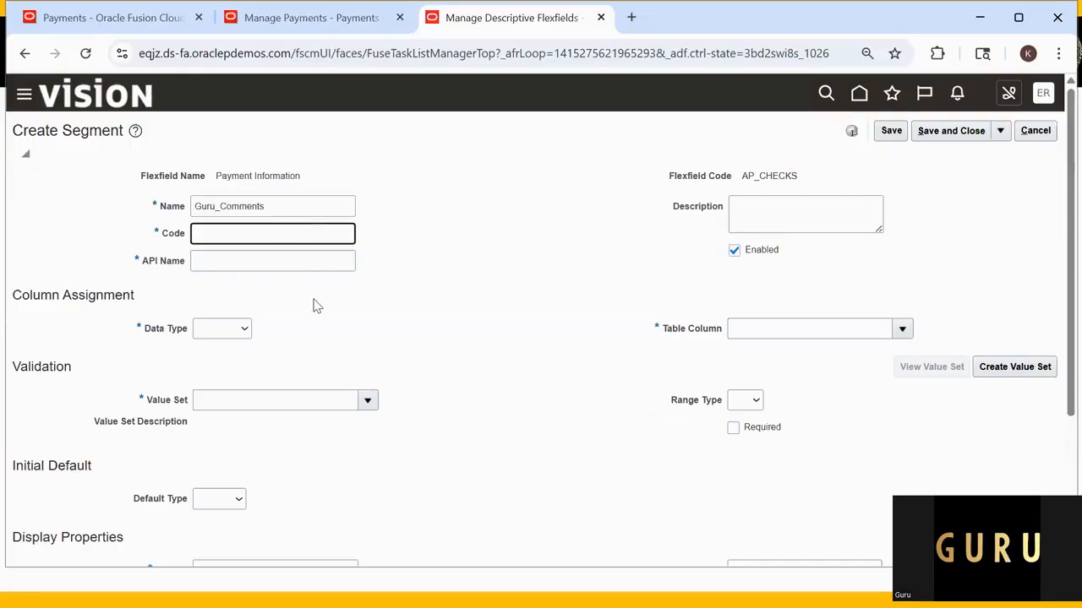
pyautogui.hotkey('ctrl', 'v')
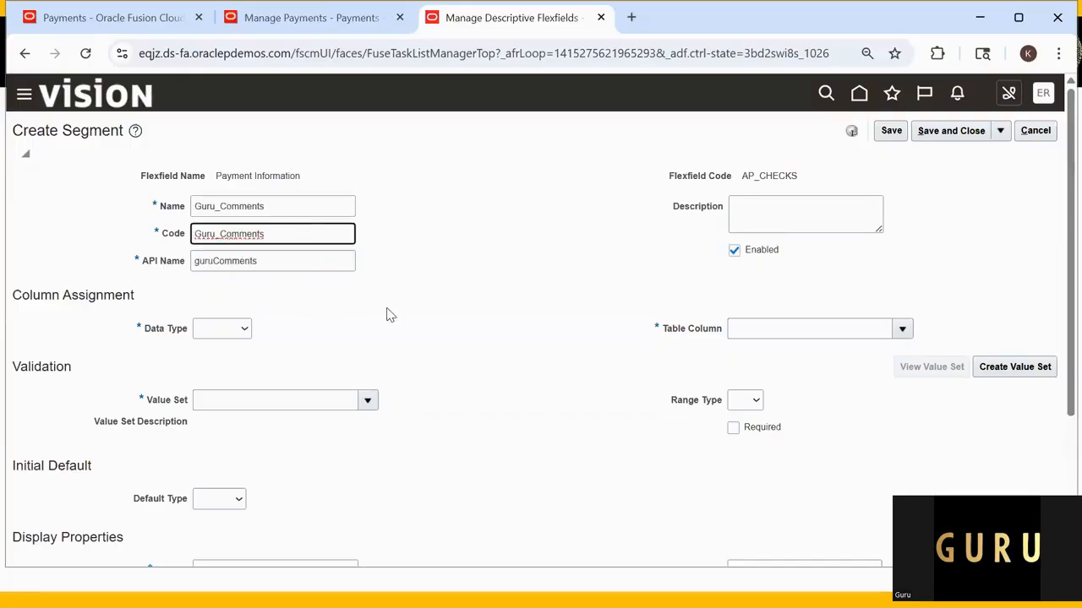
pyautogui.click(348, 348)
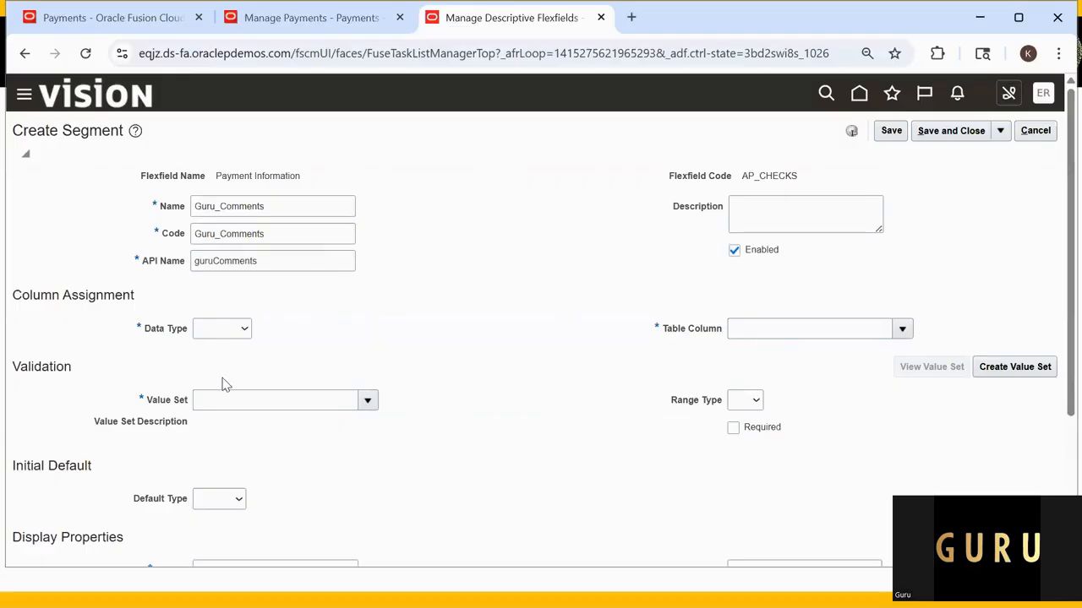
# Step: Set the segment's data type to Character and its table column to ATTRIBUTE2
pyautogui.click(222, 330)
pyautogui.click(214, 370)
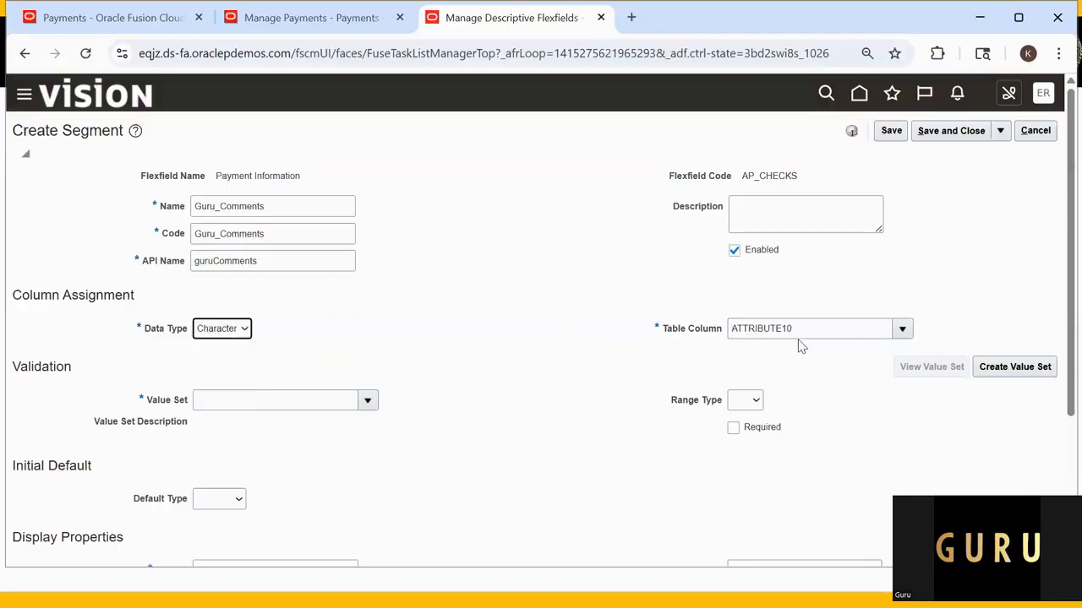
pyautogui.click(899, 331)
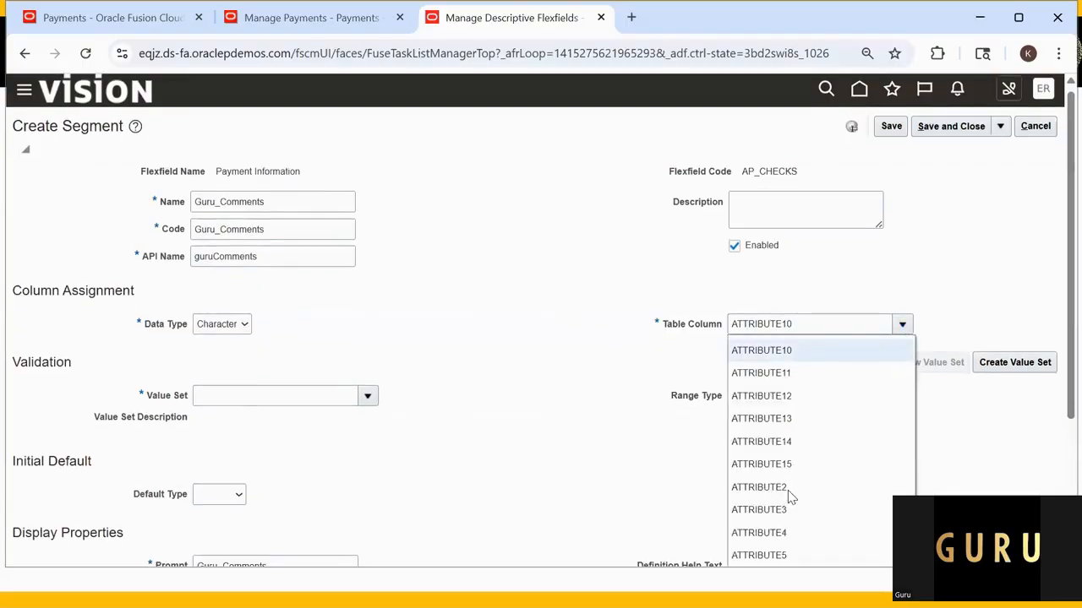
pyautogui.click(785, 487)
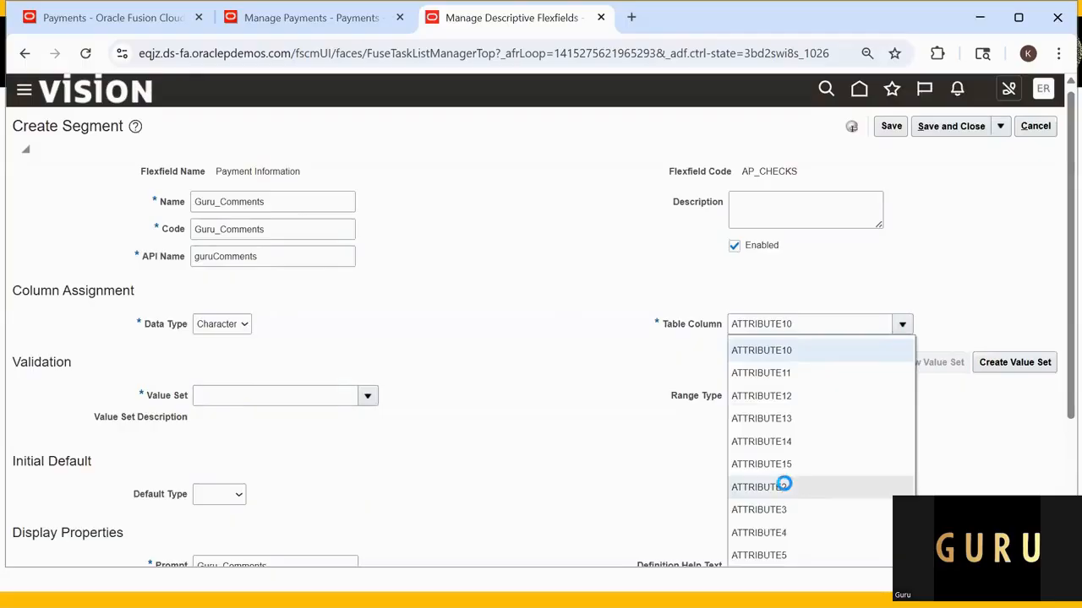
# Step: Search the value sets for %char% and assign 150Char as the segment's value set
pyautogui.click(367, 395)
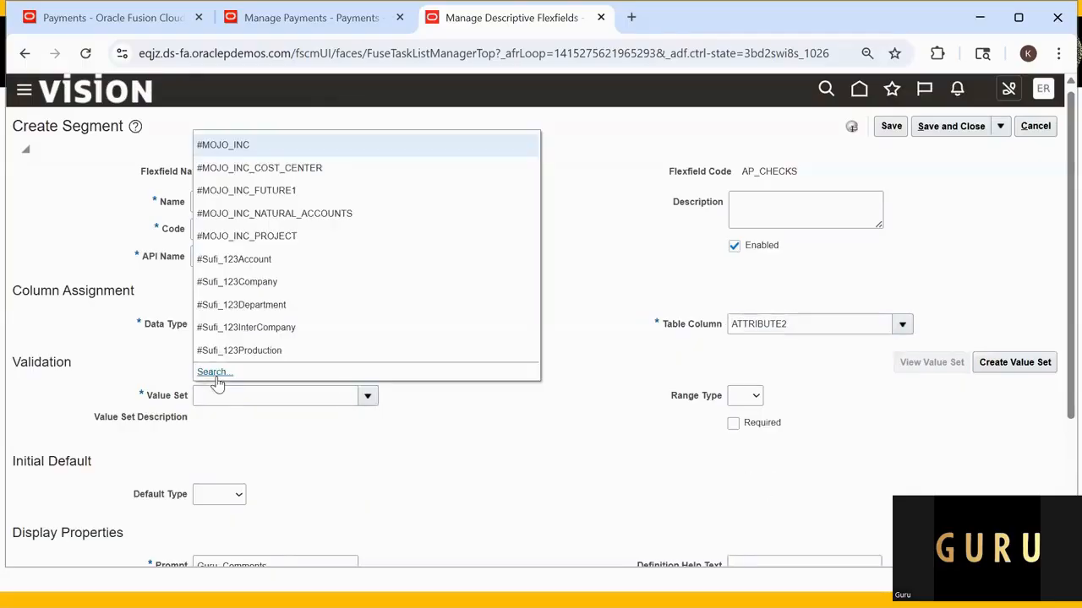
pyautogui.click(205, 372)
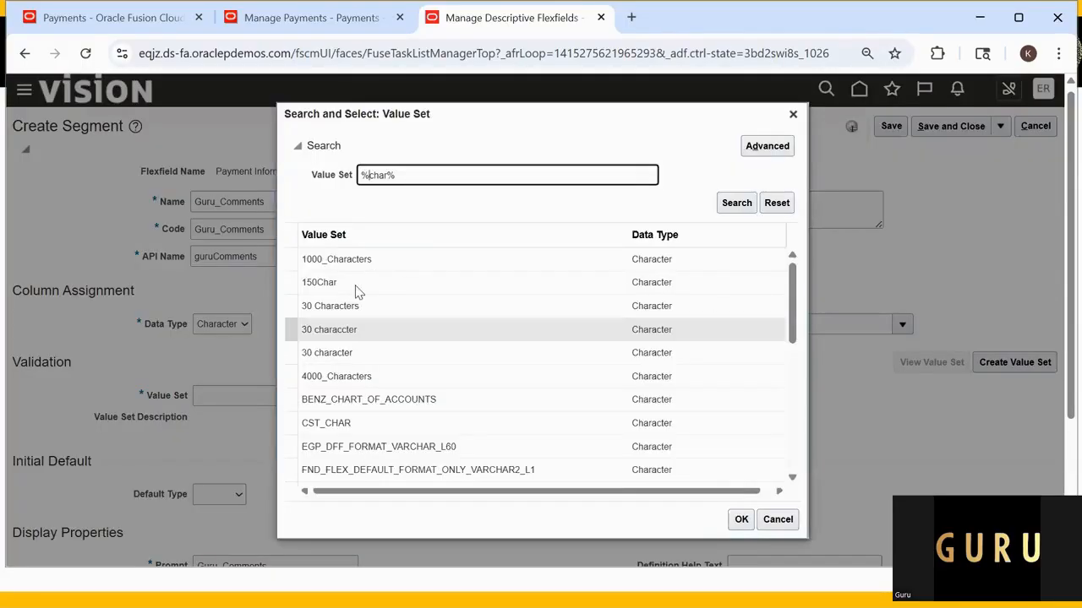
pyautogui.click(359, 287)
pyautogui.click(741, 519)
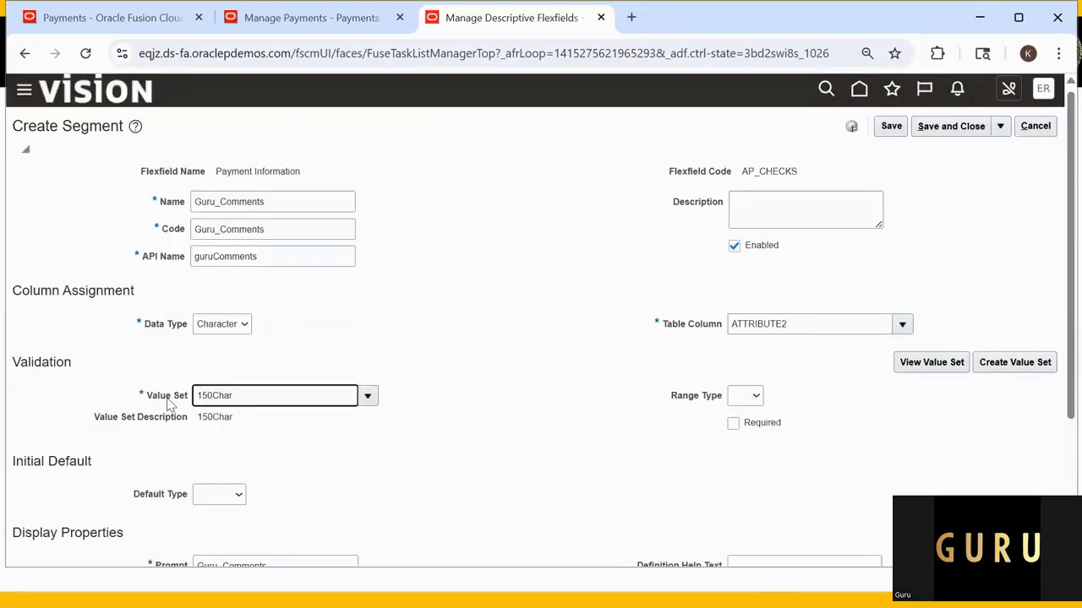
pyautogui.scroll(-1, 475, 429)
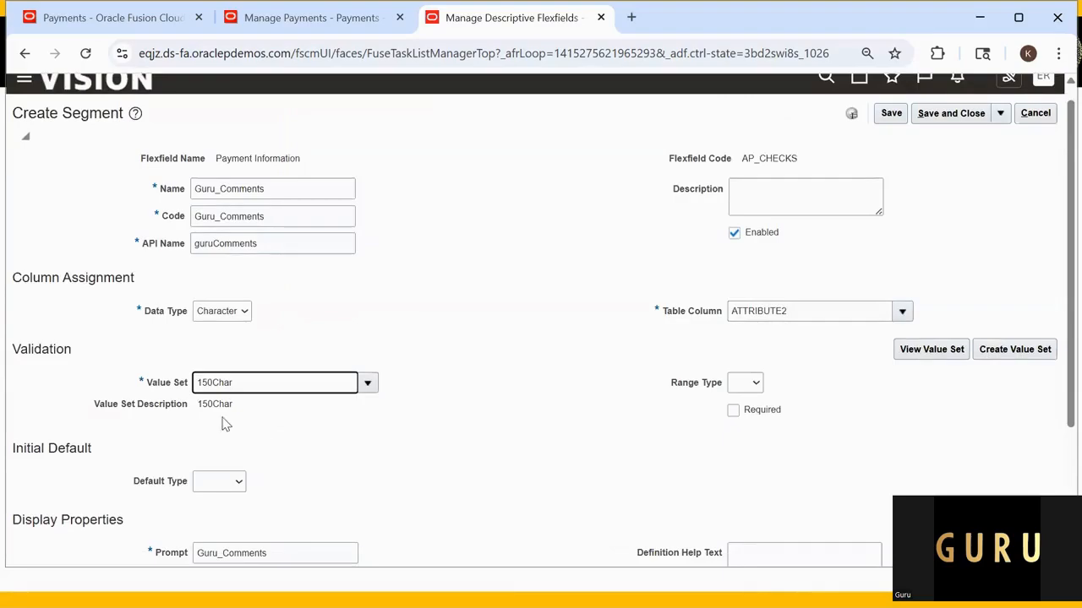
pyautogui.scroll(-1, 386, 454)
pyautogui.scroll(-2, 313, 427)
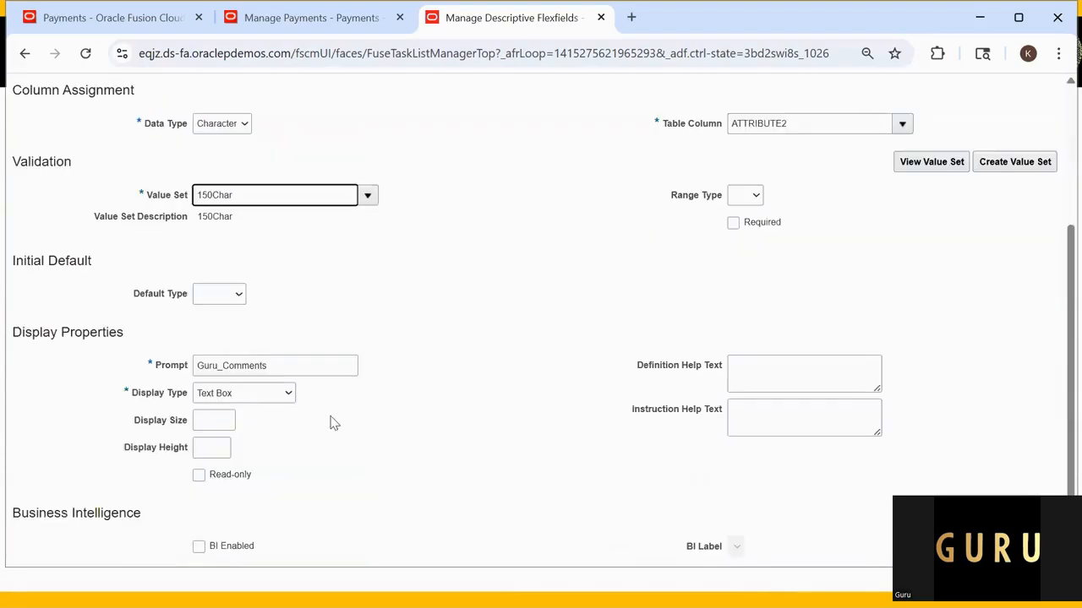
# Step: Set the Guru_Comments segment's display size to 50 and enable it for Business Intelligence
pyautogui.click(220, 425)
pyautogui.click(385, 481)
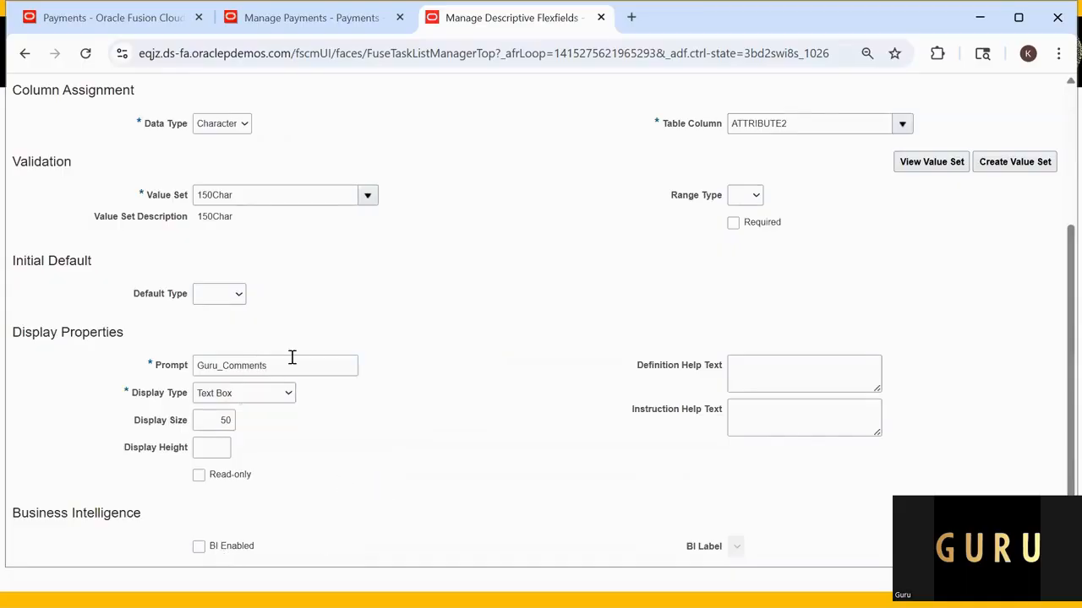
pyautogui.scroll(1, 313, 333)
pyautogui.scroll(3, 302, 330)
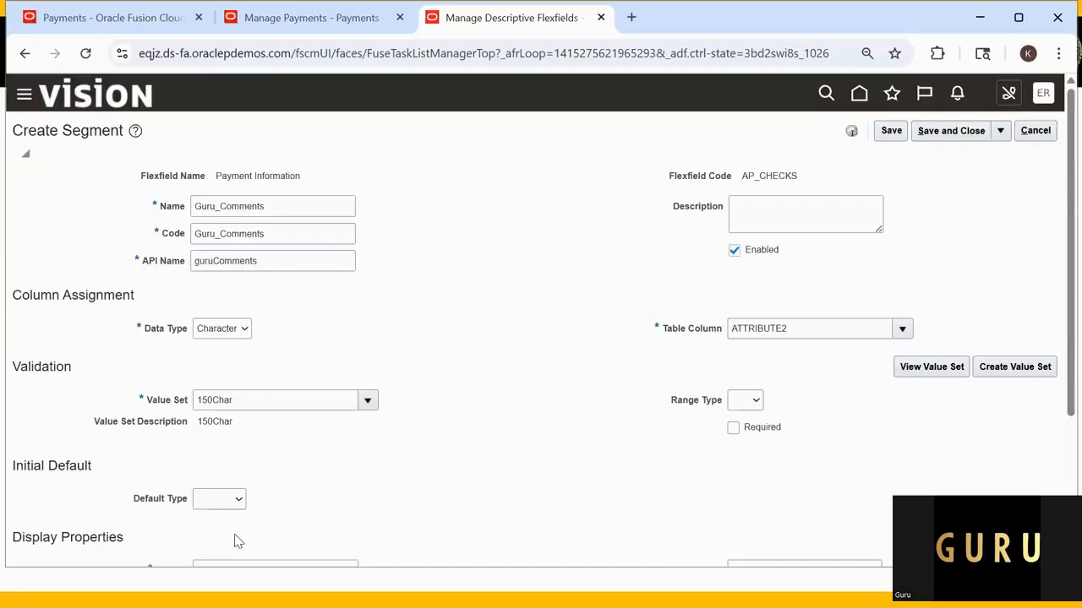
pyautogui.scroll(-3, 236, 541)
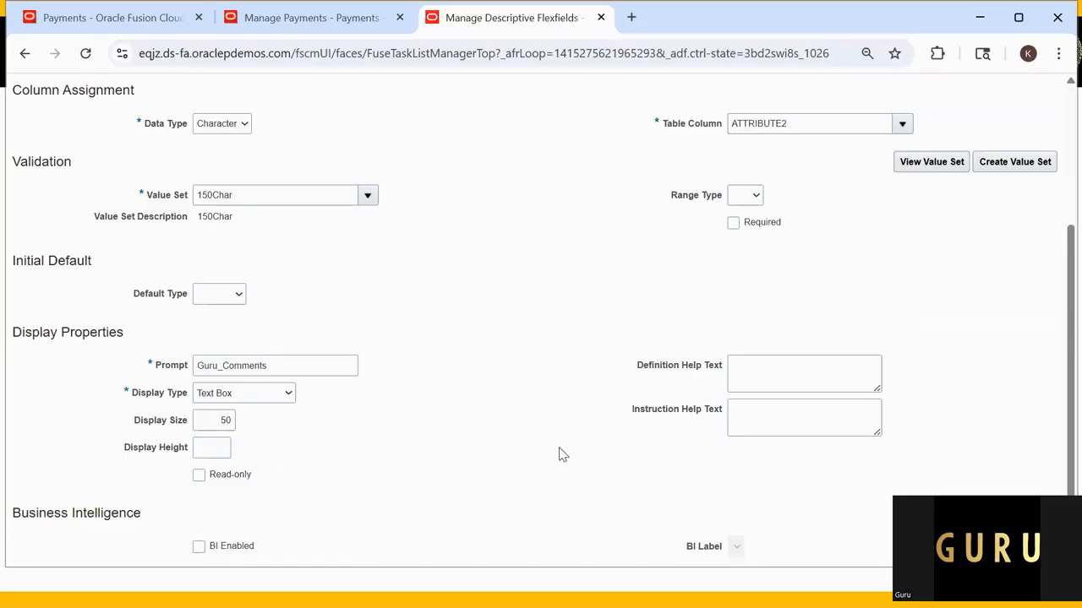
pyautogui.scroll(3, 564, 455)
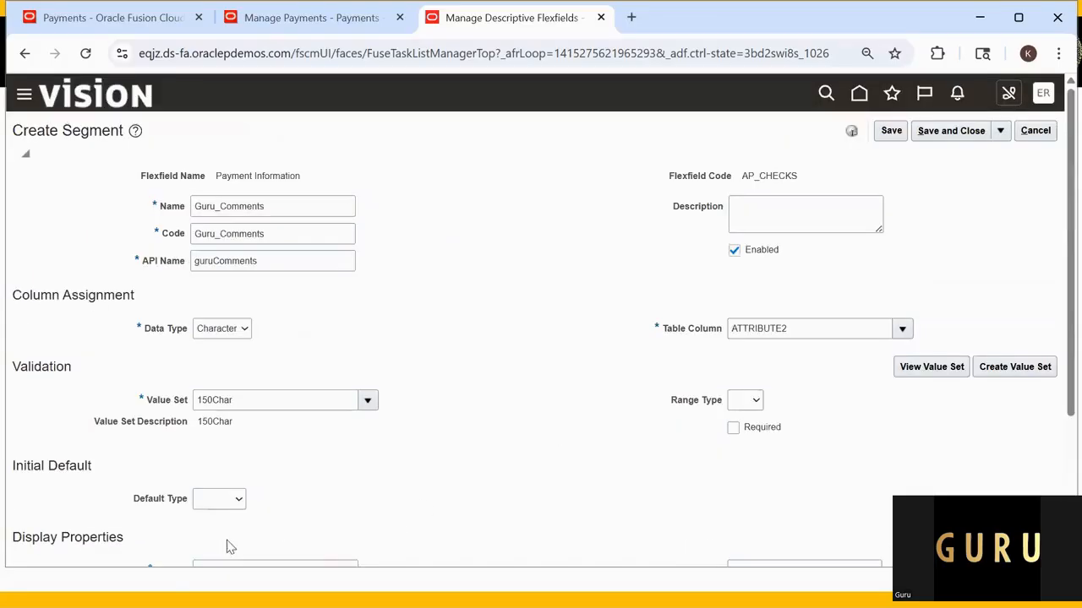
pyautogui.scroll(-3, 229, 545)
pyautogui.click(198, 547)
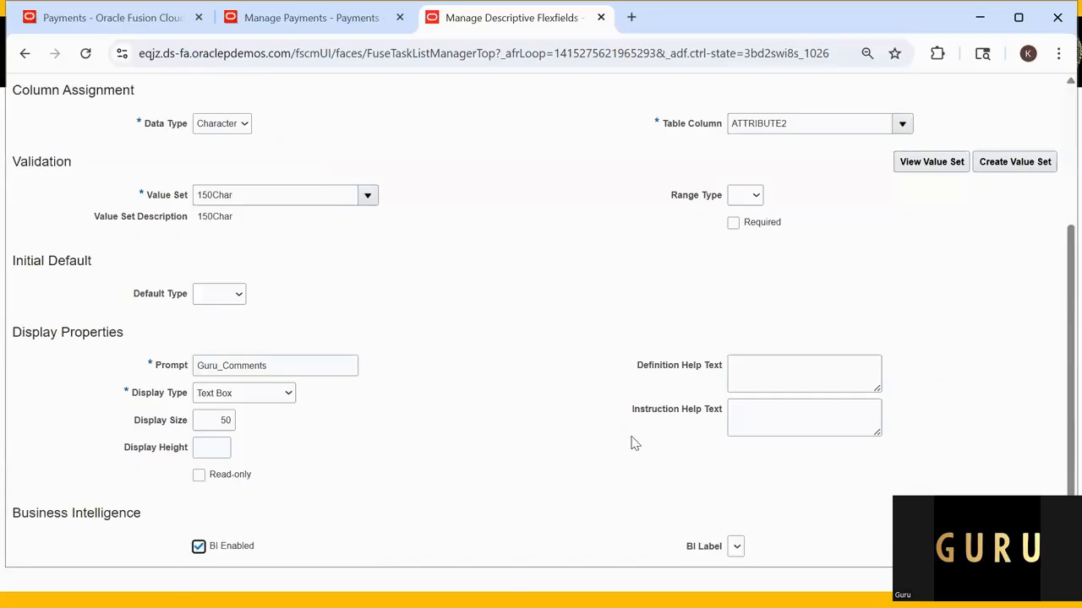
# Step: Save and close the new Guru_Comments segment and the Payment Information flexfield
pyautogui.scroll(3, 632, 442)
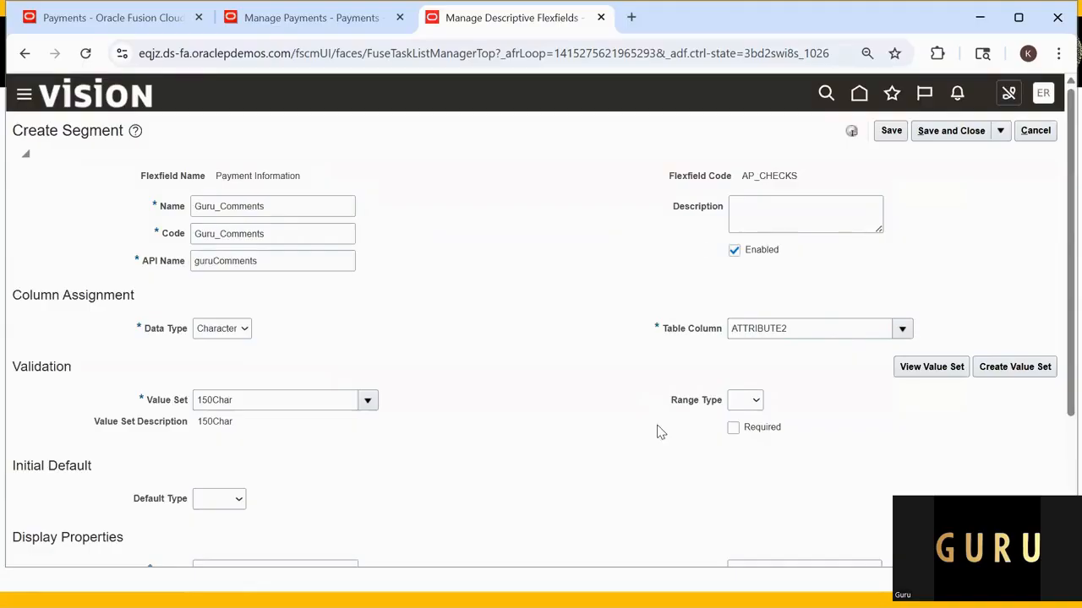
pyautogui.click(989, 132)
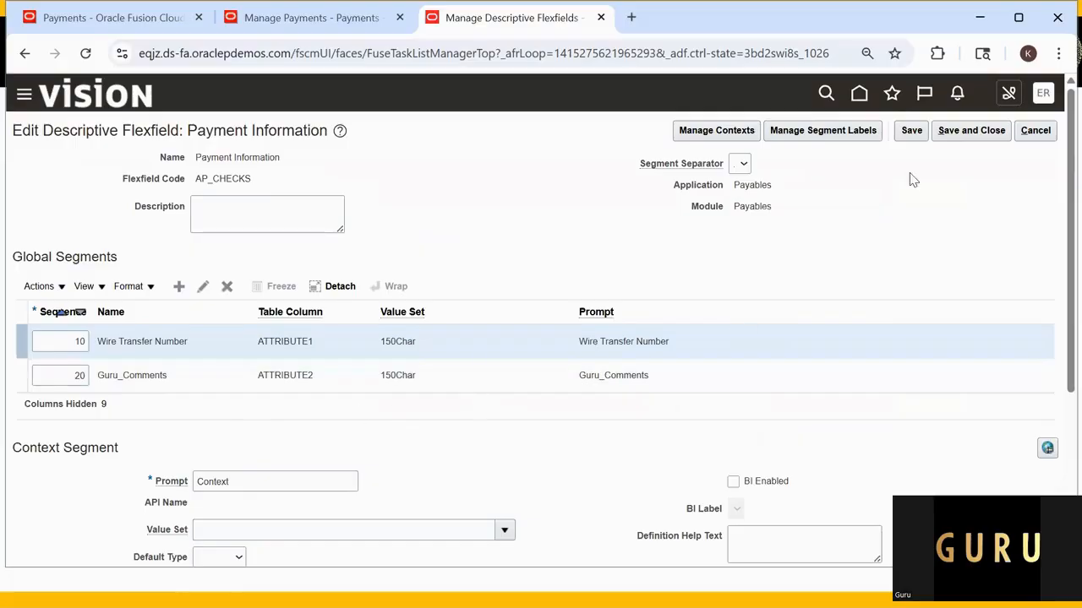
pyautogui.click(970, 131)
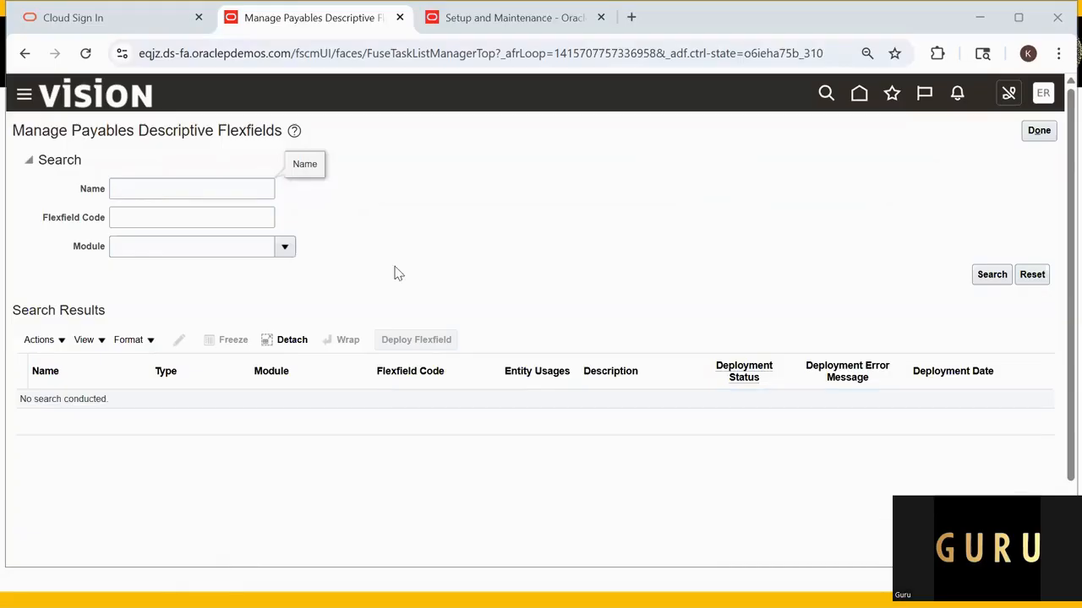
# Step: Search the Payables descriptive flexfields for Payment% and deploy the Payment Information flexfield (AP_CHECKS)
pyautogui.click(165, 186)
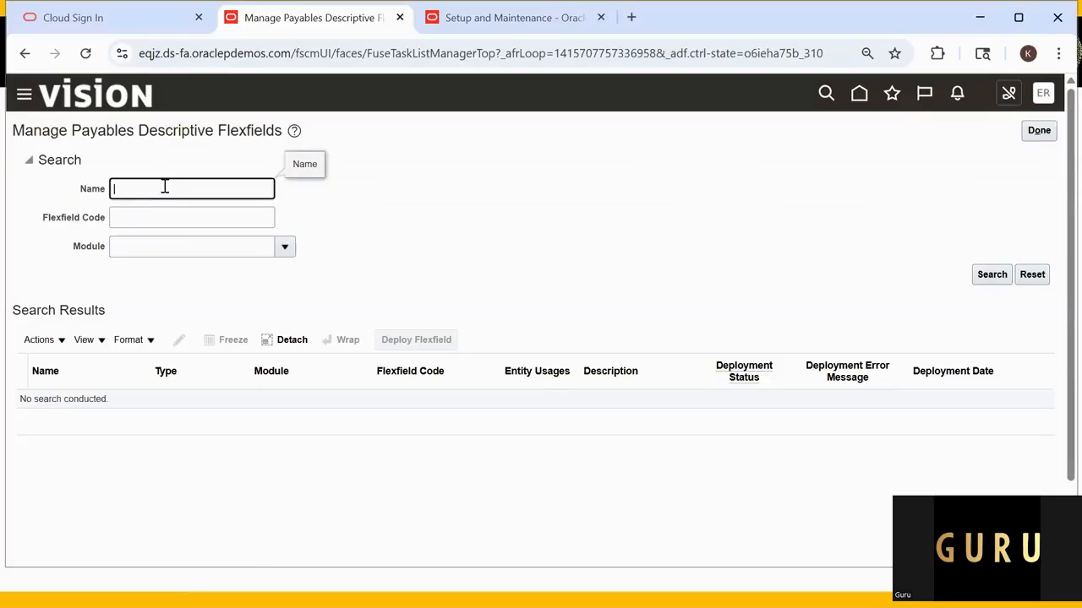
pyautogui.write('Payment%')
pyautogui.press('Return')
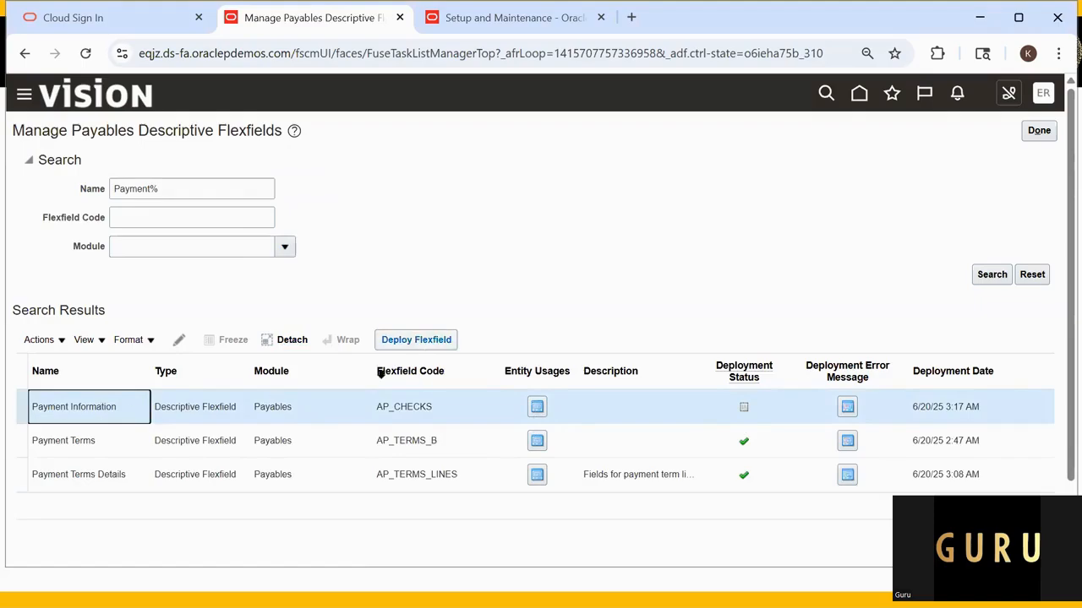
pyautogui.click(434, 346)
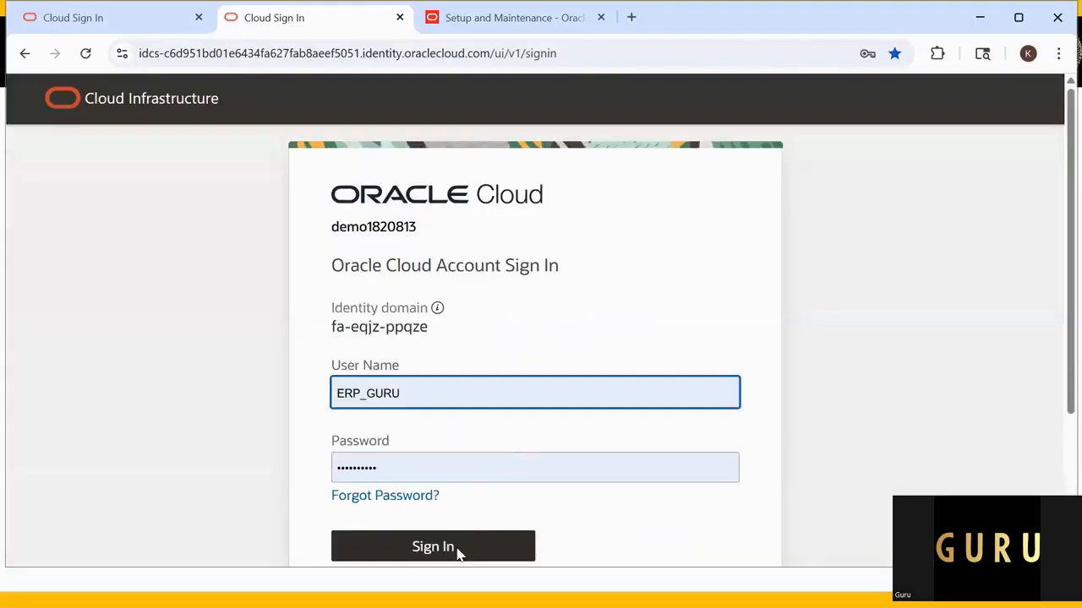
# Step: Sign back in with the prefilled credentials and go to the Manage Payments page in Payables
pyautogui.click(459, 553)
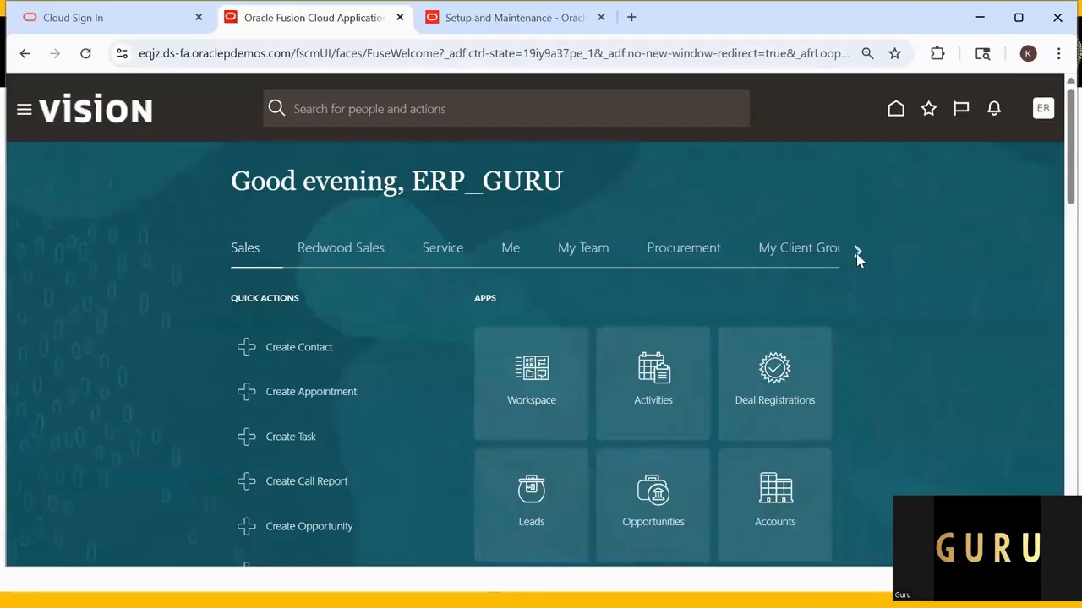
pyautogui.click(857, 253)
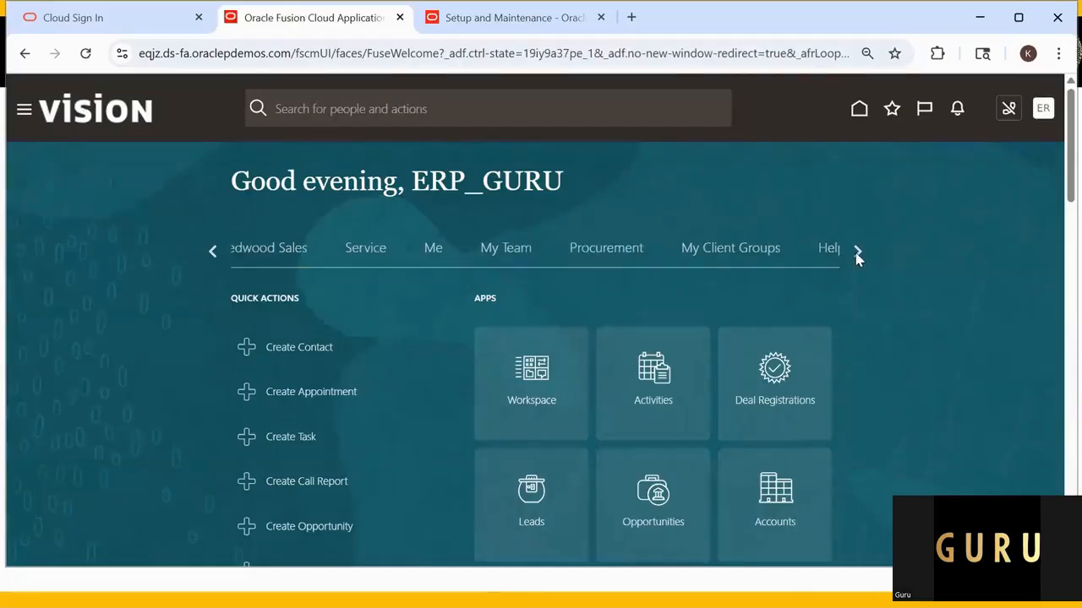
pyautogui.click(857, 253)
pyautogui.click(857, 253)
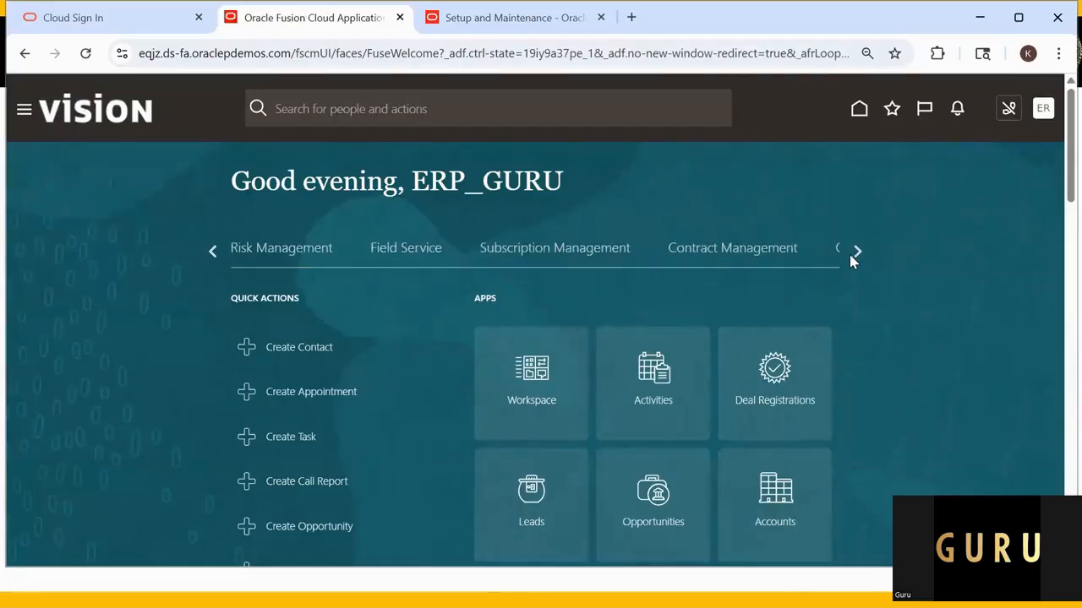
pyautogui.click(849, 254)
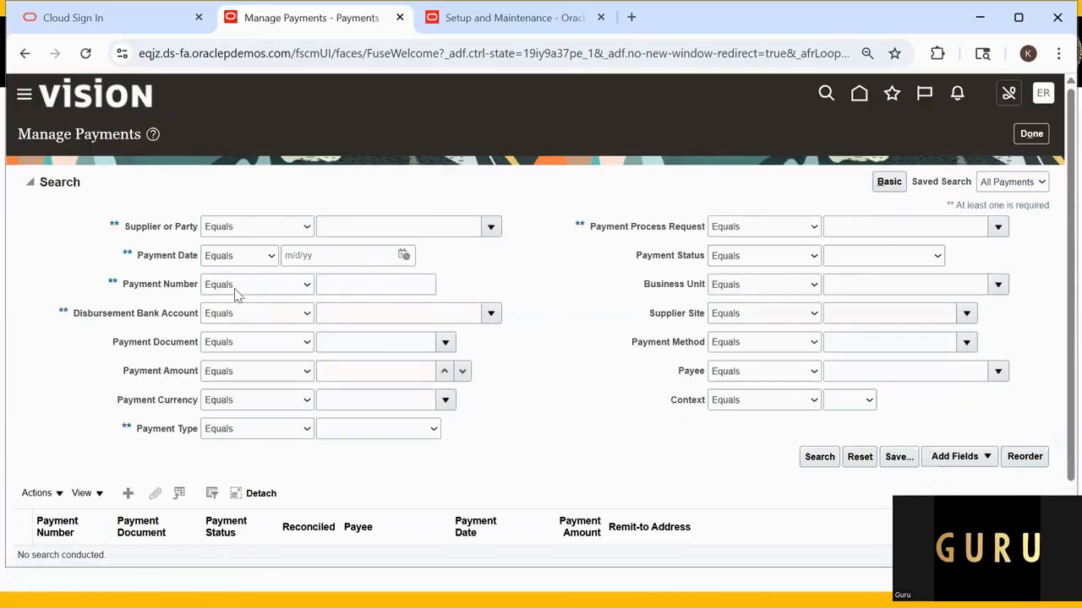
# Step: Search for payments dated after 10/1/25 and open the first ABC Consulting payment to check its additional fields
pyautogui.click(240, 256)
pyautogui.click(241, 345)
pyautogui.click(406, 258)
pyautogui.click(505, 326)
pyautogui.scroll(-1, 262, 421)
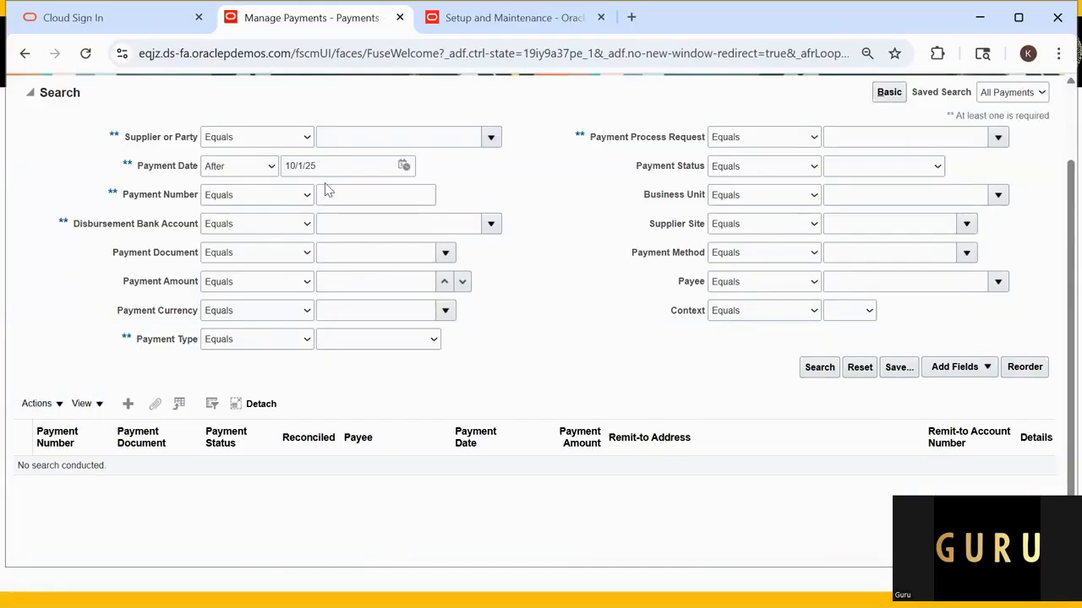
pyautogui.click(818, 369)
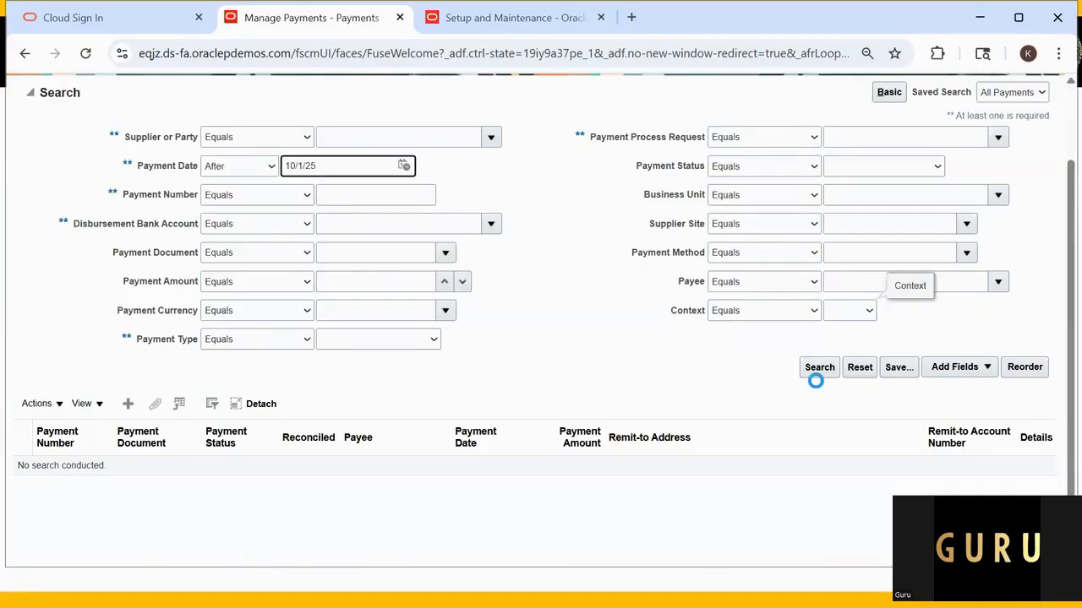
pyautogui.click(48, 196)
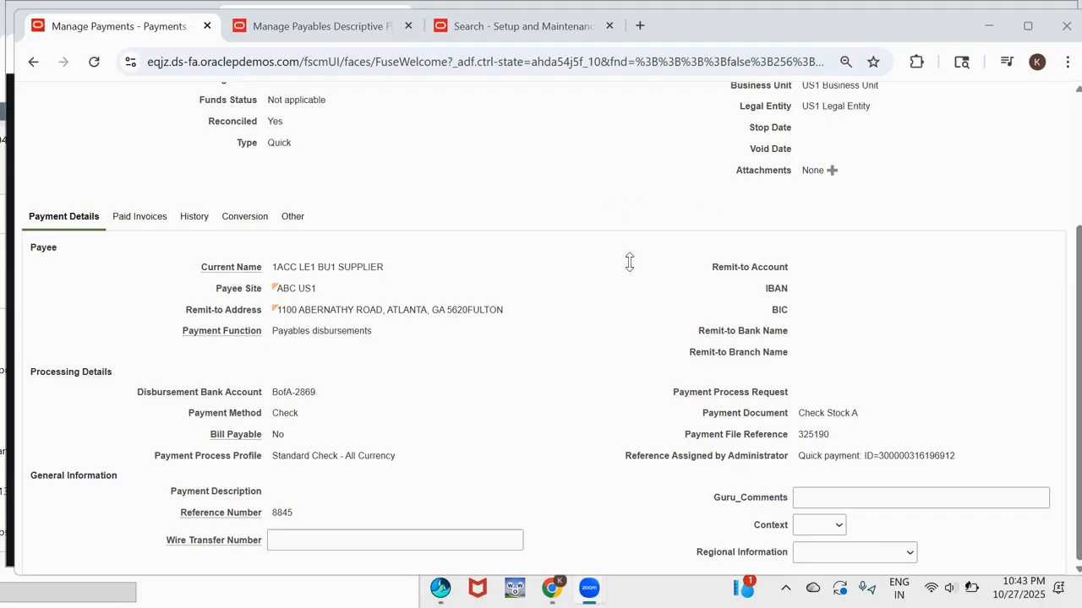
# Step: Open the general Manage Descriptive Flexfields task and search for flexfields named Paya% and Paya%inf%
pyautogui.click(336, 31)
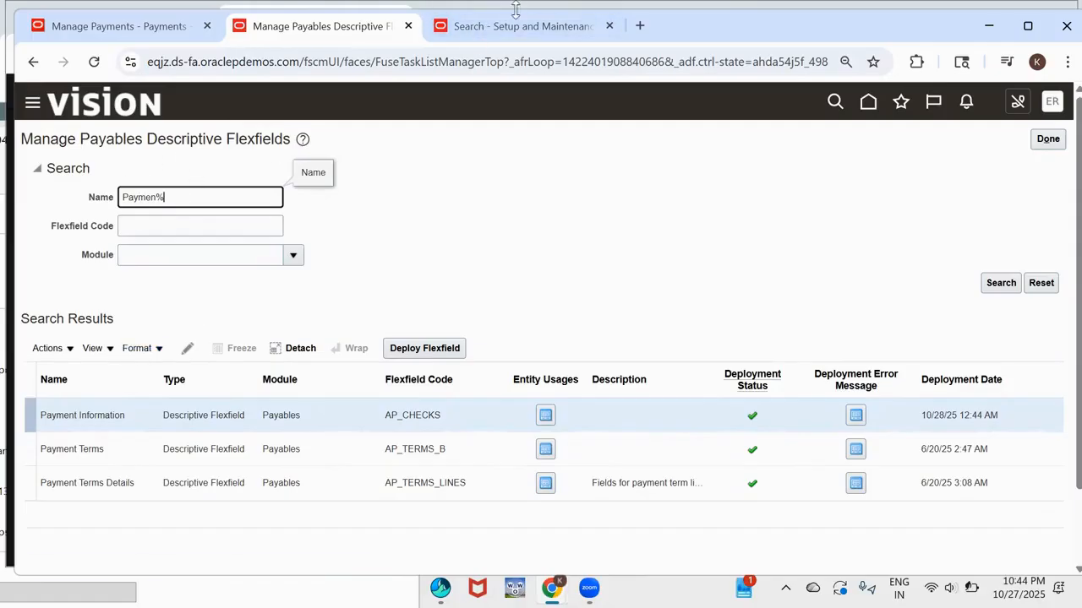
pyautogui.click(530, 31)
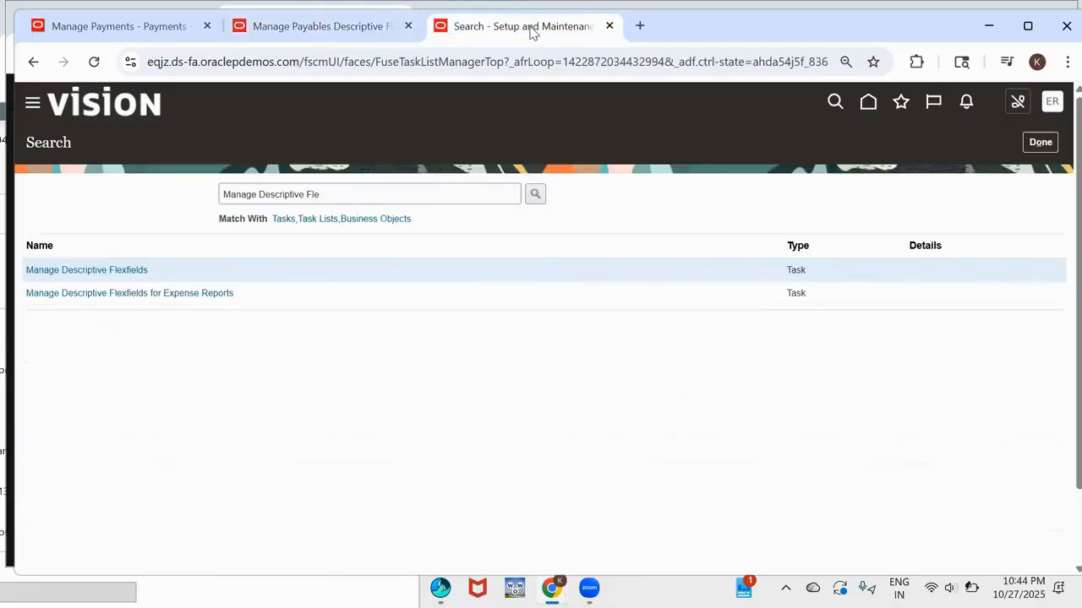
pyautogui.click(106, 271)
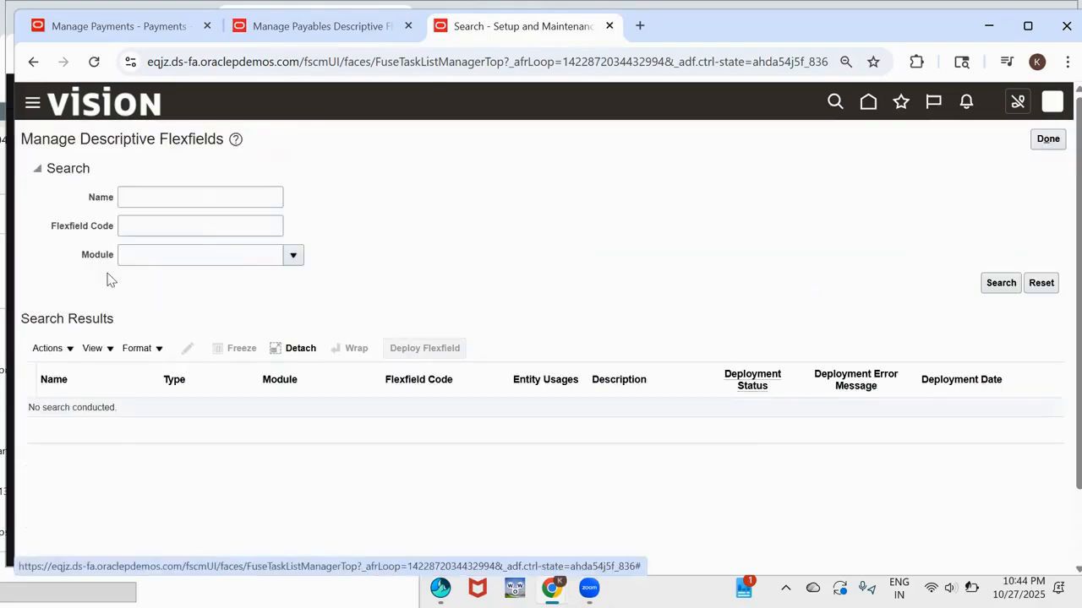
pyautogui.click(157, 199)
pyautogui.write('F')
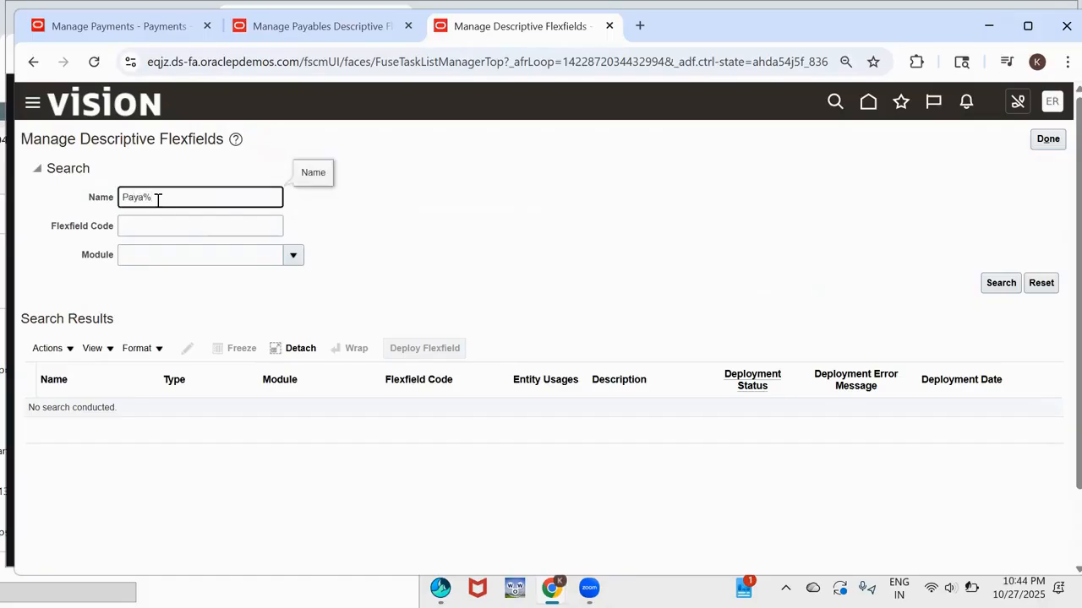
pyautogui.press('Return')
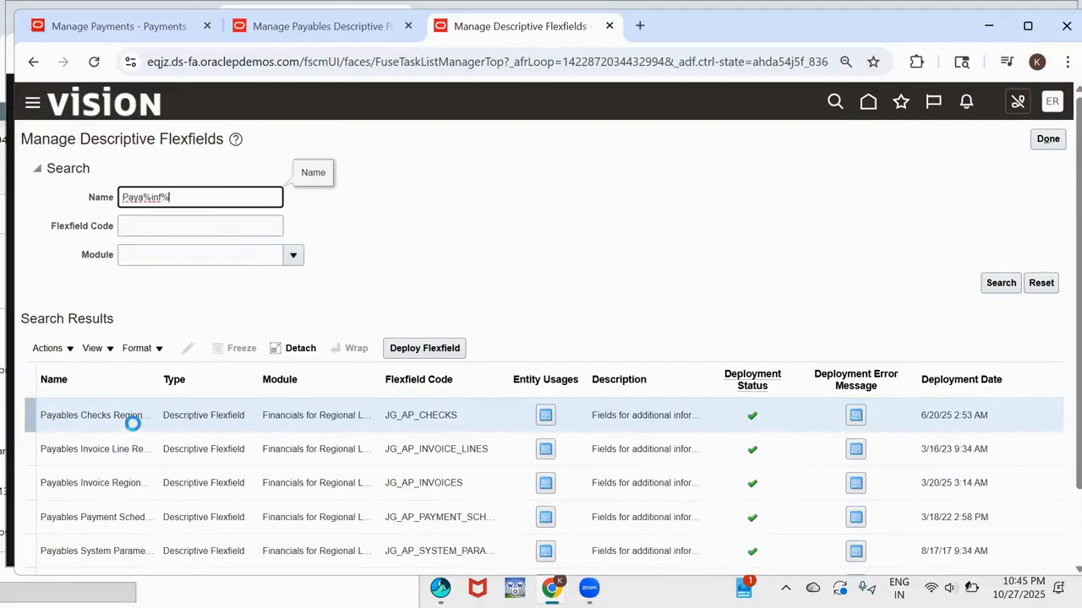
# Step: Copy the Payment Information name from the Payables flexfields list and search for it in Manage Descriptive Flexfields
pyautogui.click(350, 33)
pyautogui.moveTo(128, 418); pyautogui.dragTo(49, 420)
pyautogui.hotkey('ctrl', 'c')
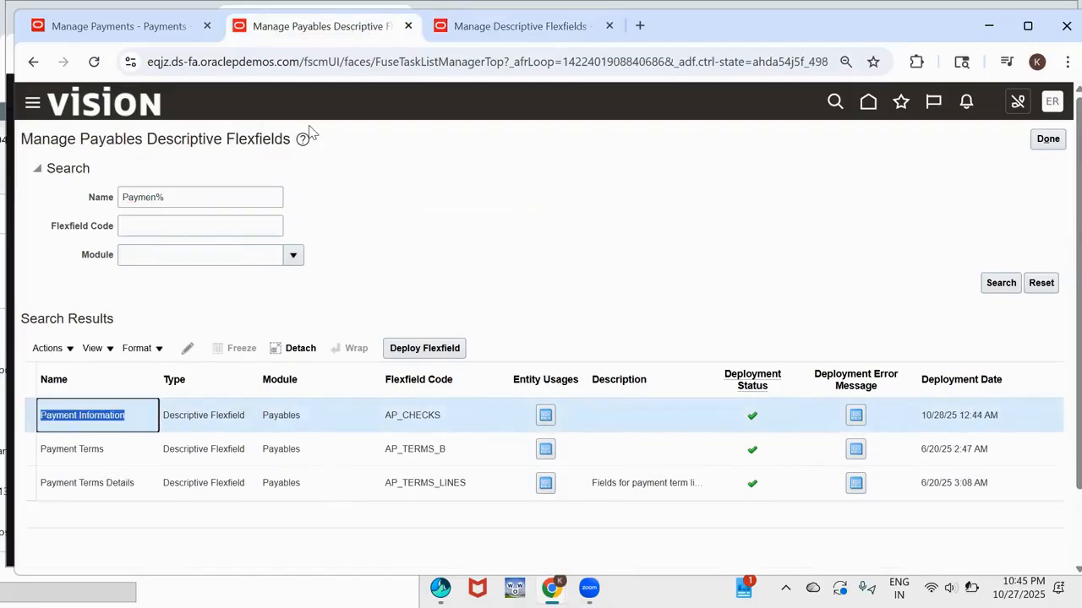
pyautogui.click(486, 34)
pyautogui.moveTo(198, 203); pyautogui.dragTo(19, 199)
pyautogui.hotkey('ctrl', 'v')
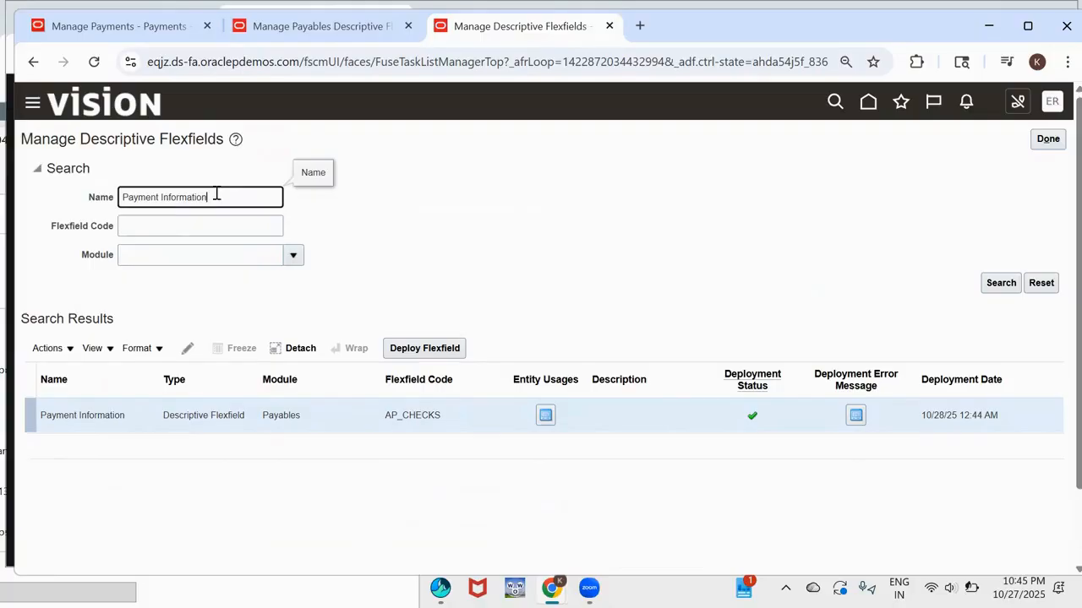
# Step: Search Manage Descriptive Flexfields for Proje% and compare its scope with the Payables flexfields page
pyautogui.moveTo(217, 193); pyautogui.dragTo(8, 204)
pyautogui.write('Proje%')
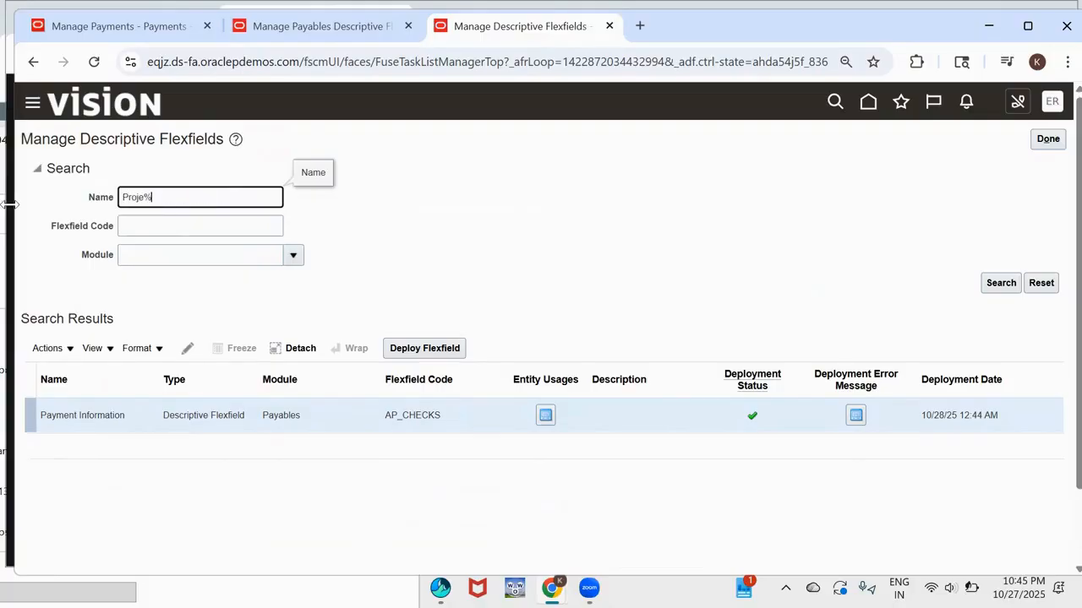
pyautogui.press('Return')
pyautogui.click(332, 28)
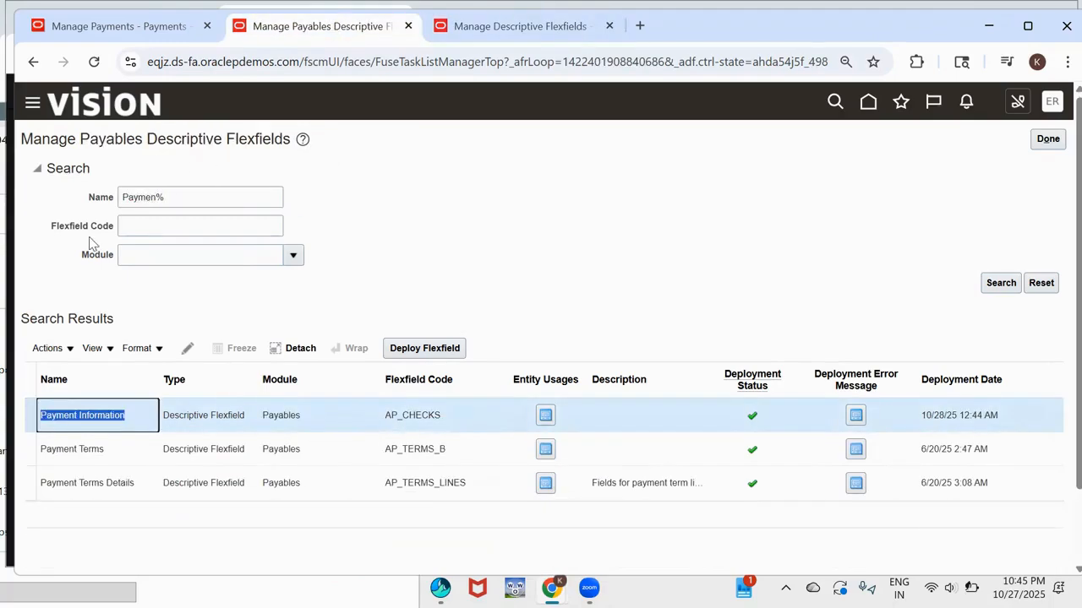
pyautogui.click(500, 34)
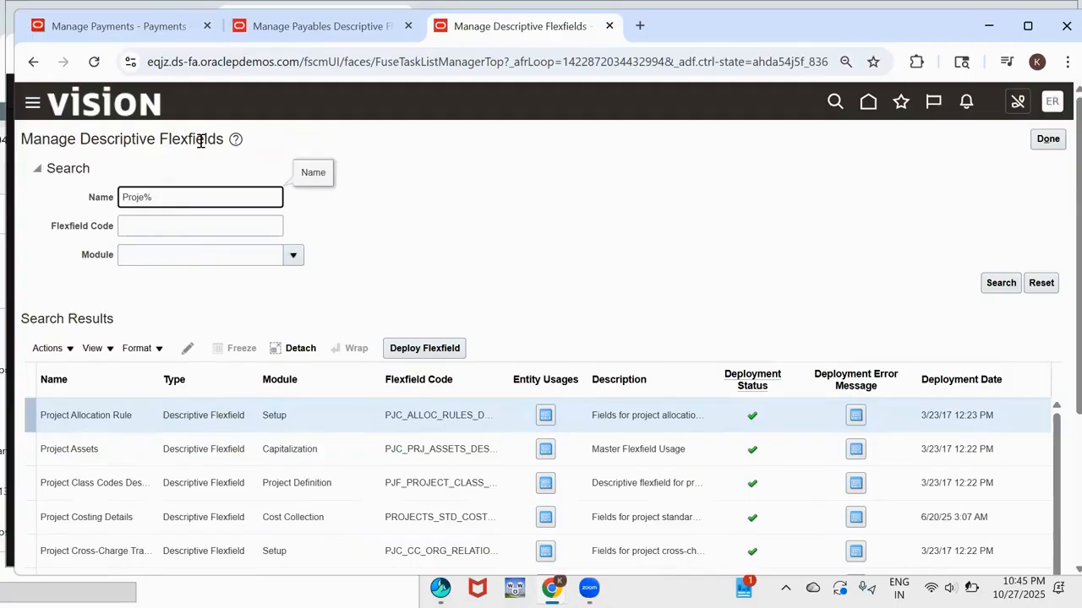
# Step: Return to the open payment, review its Guru_Comments field, and close the payment
pyautogui.click(290, 26)
pyautogui.click(157, 18)
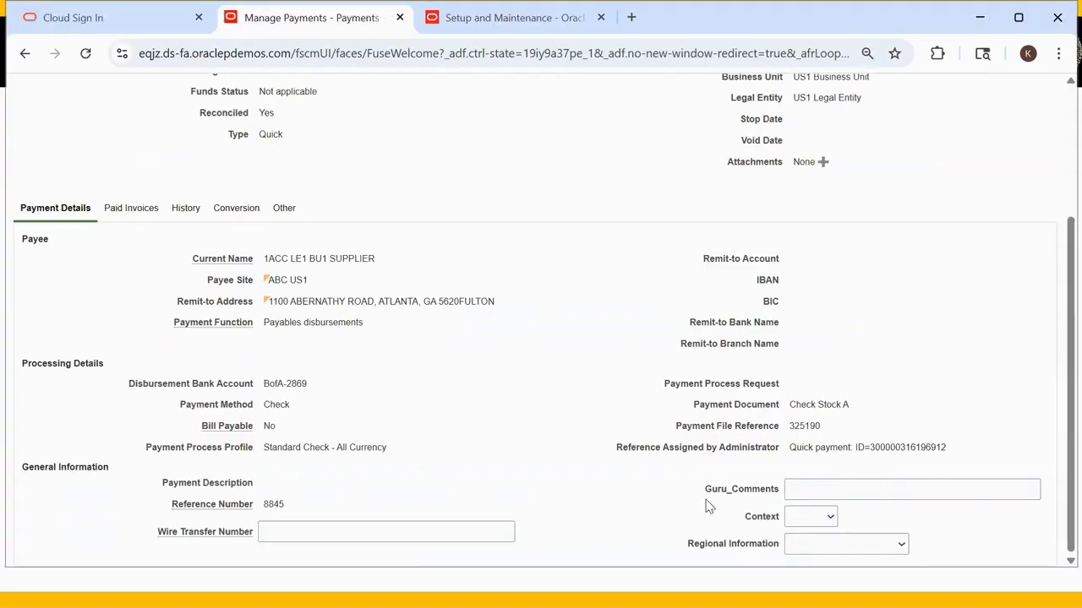
pyautogui.scroll(3, 992, 236)
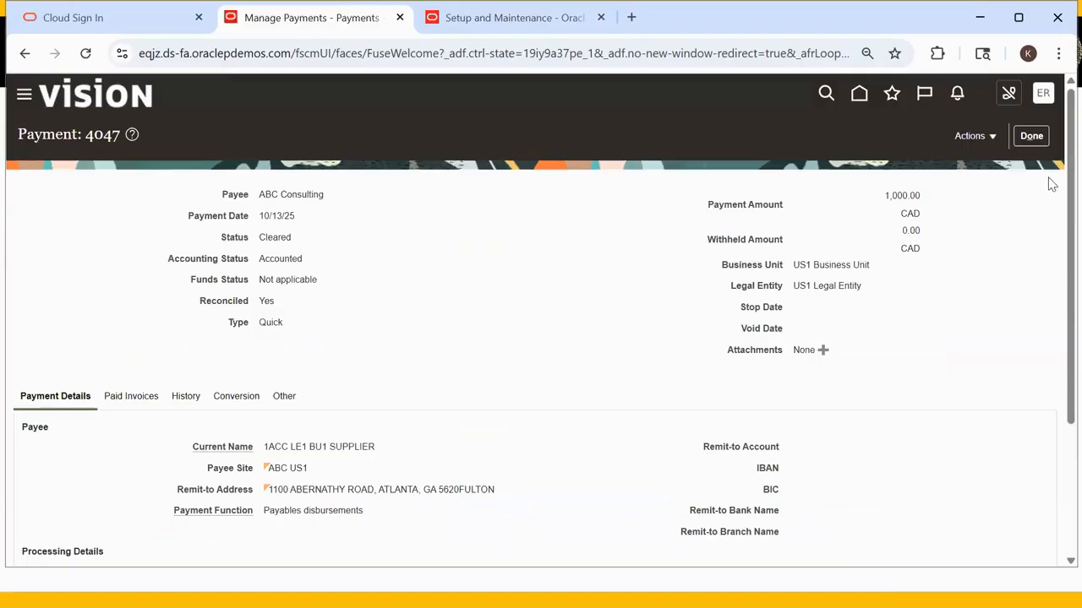
pyautogui.click(1033, 136)
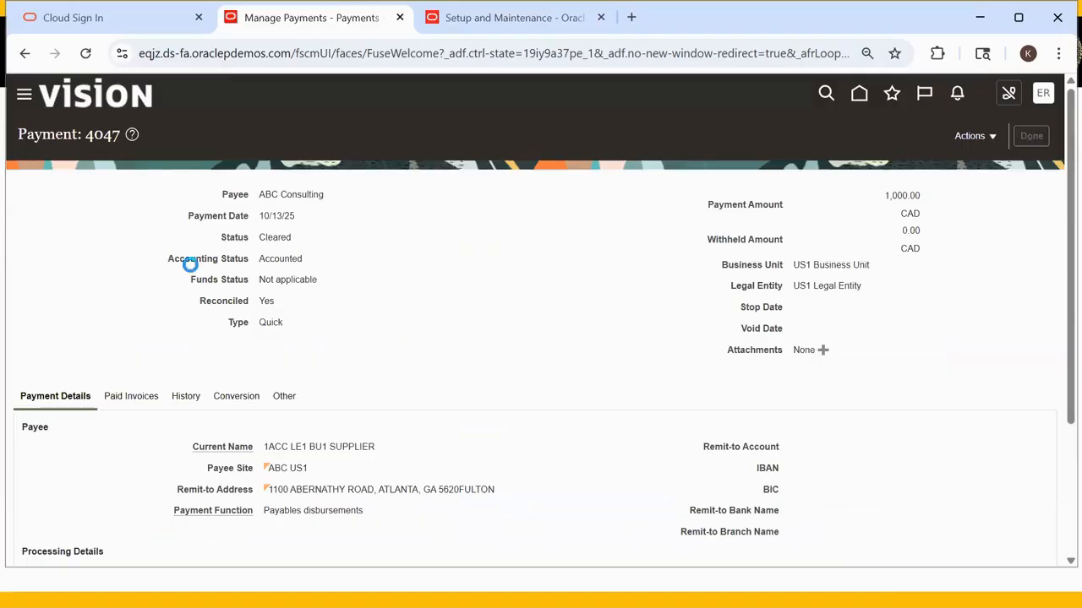
# Step: View the additional information details of the first payment in the results list and dismiss them
pyautogui.click(975, 284)
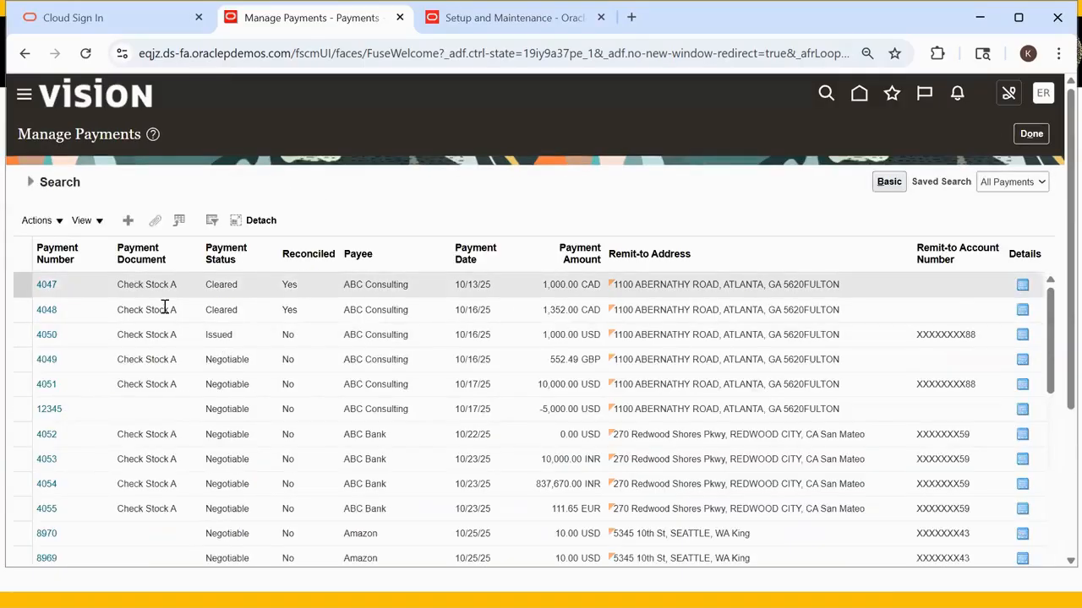
pyautogui.click(1024, 289)
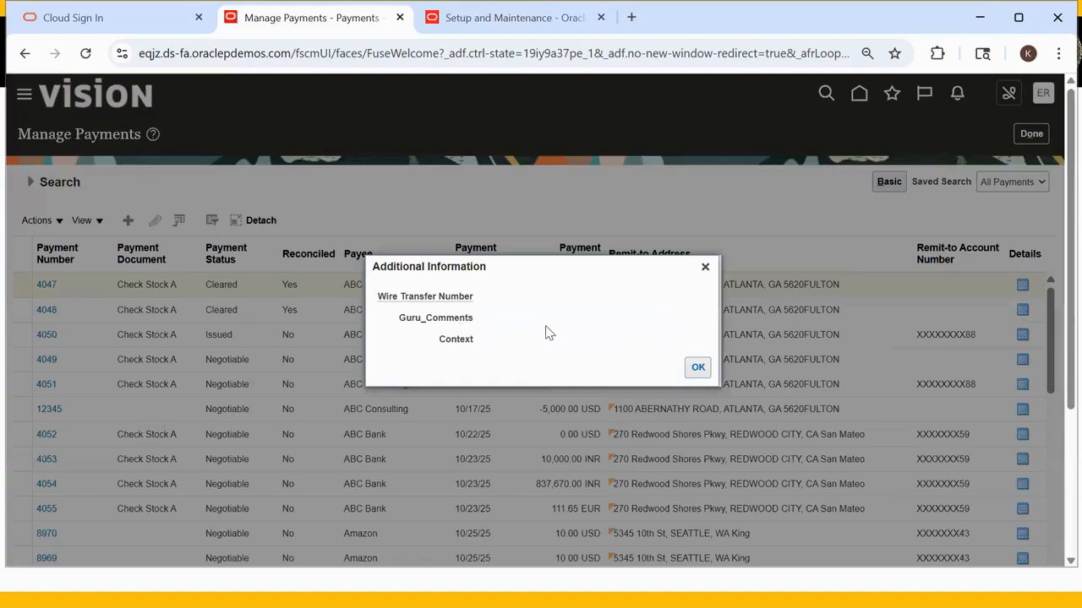
pyautogui.click(696, 367)
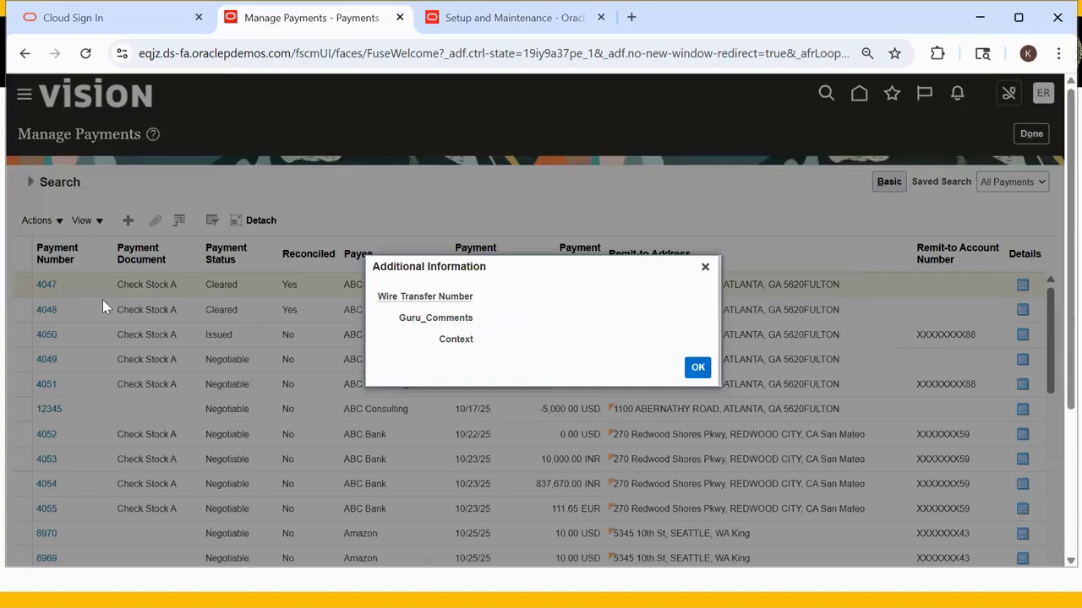